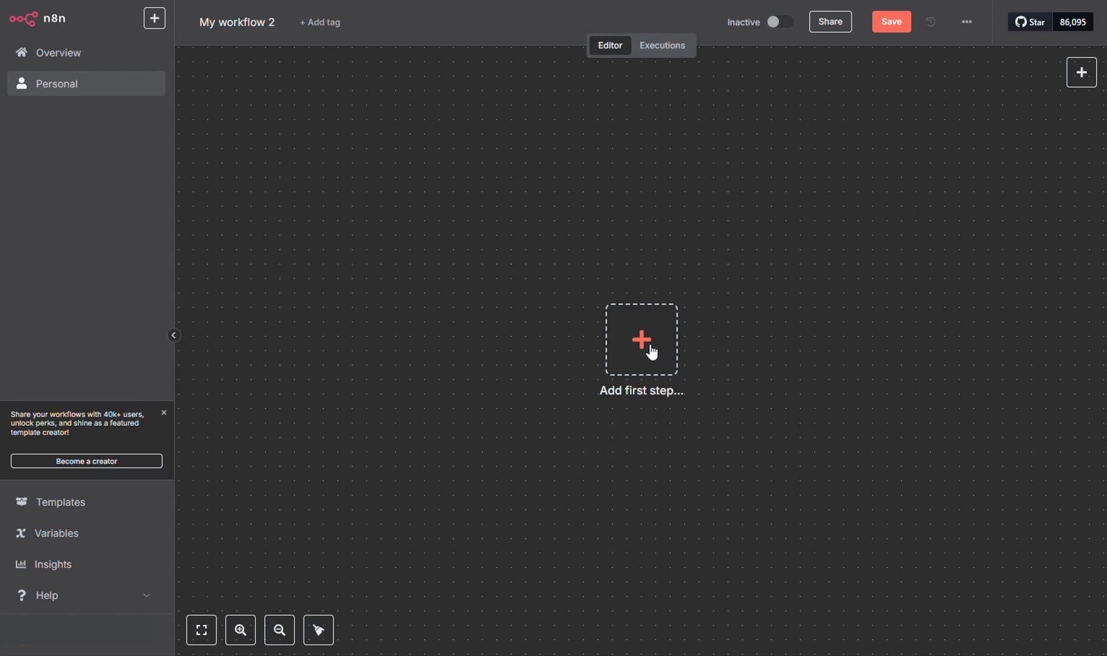
Search 'what' for the first step and bring up the WhatsApp Business Cloud triggers.
left_click(654, 355)
type("what")
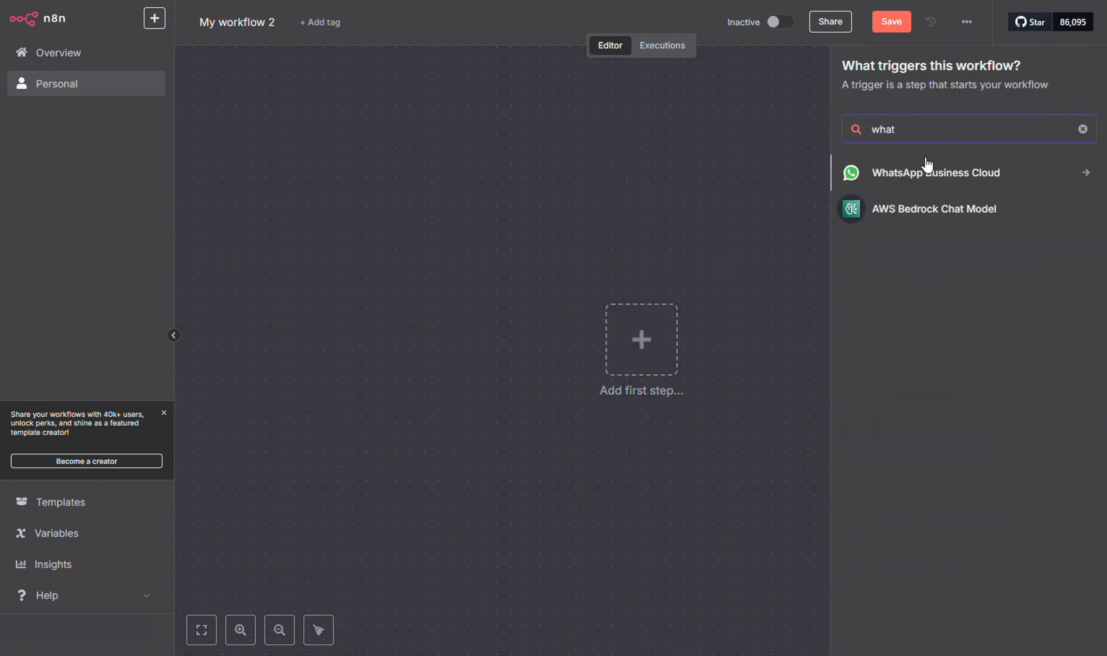
left_click(895, 175)
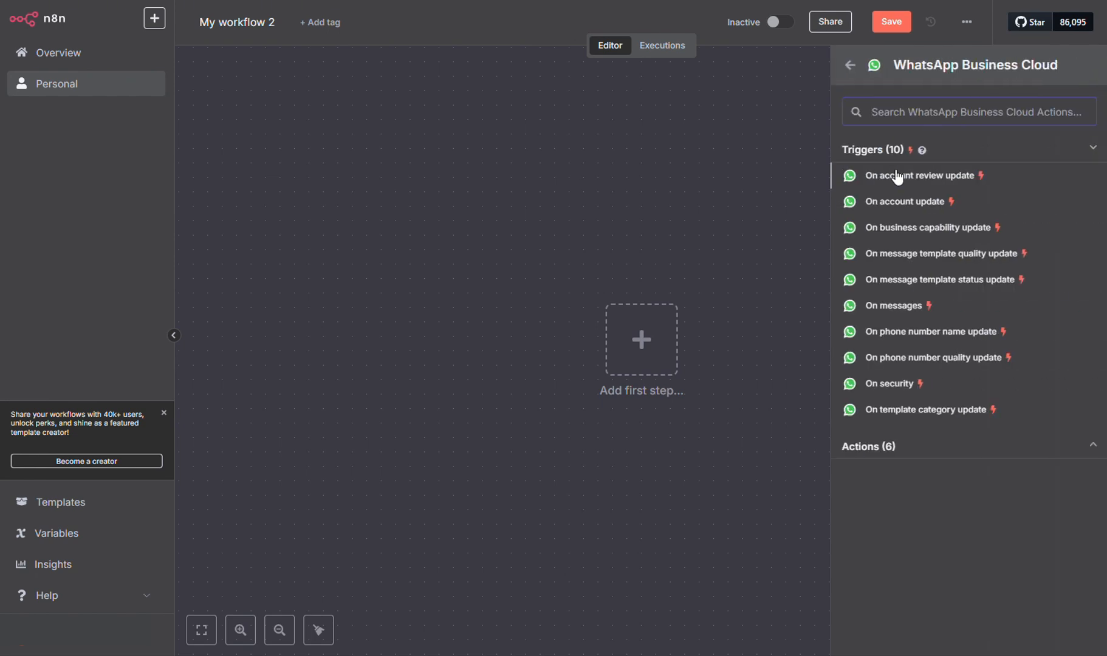
Add the 'On messages' WhatsApp Trigger and start a new WhatsApp OAuth credential for it.
left_click(875, 312)
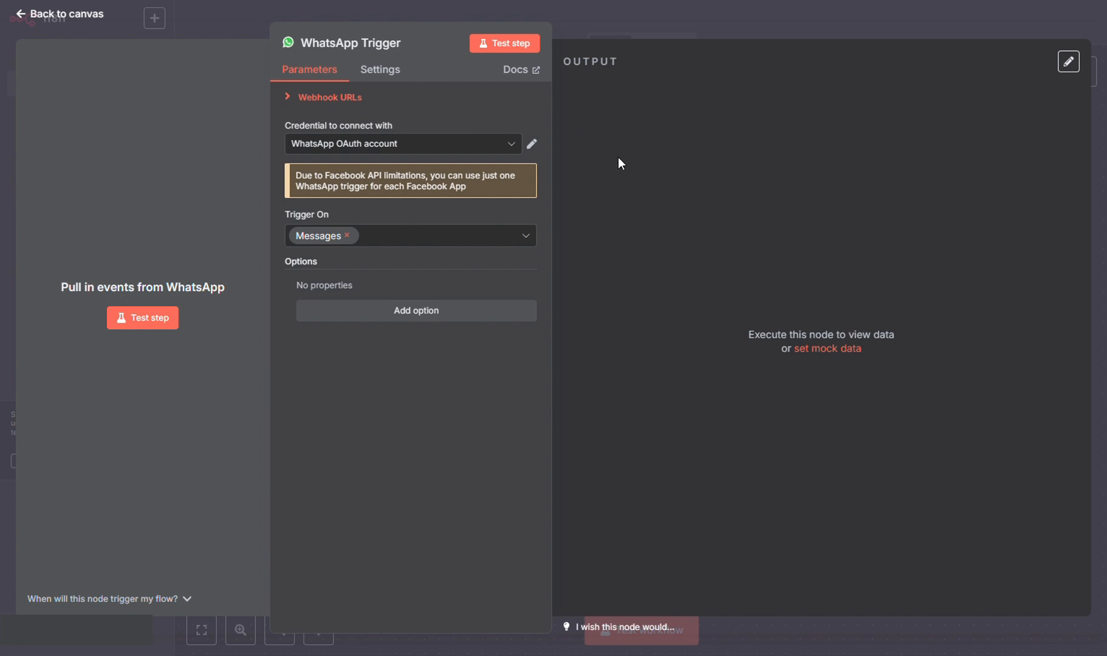
left_click(512, 146)
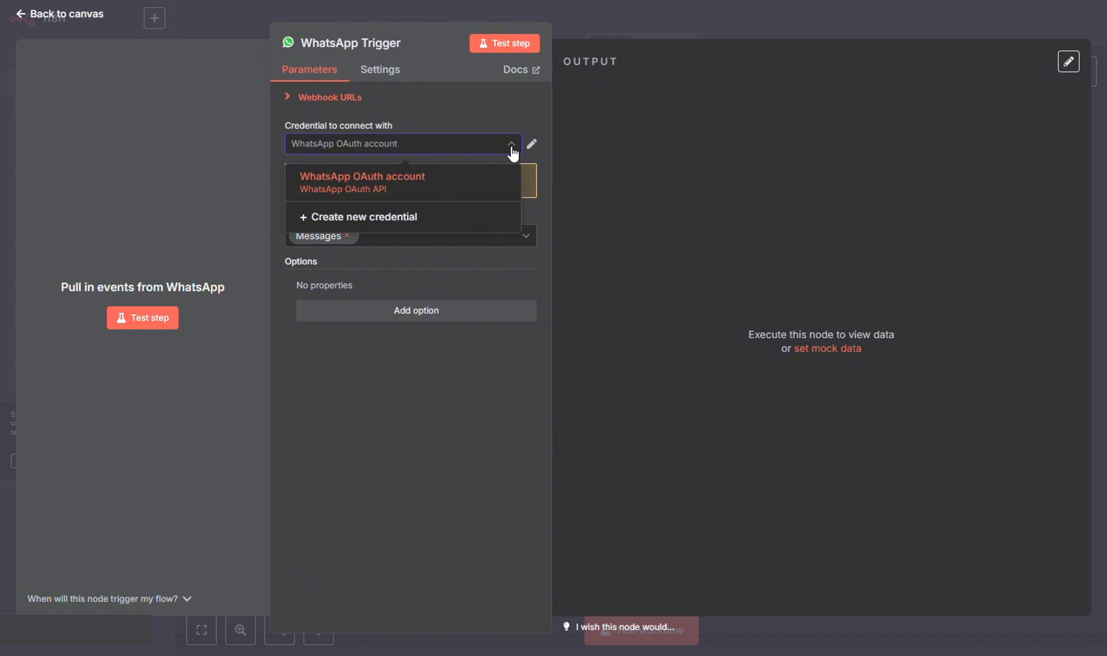
left_click(396, 219)
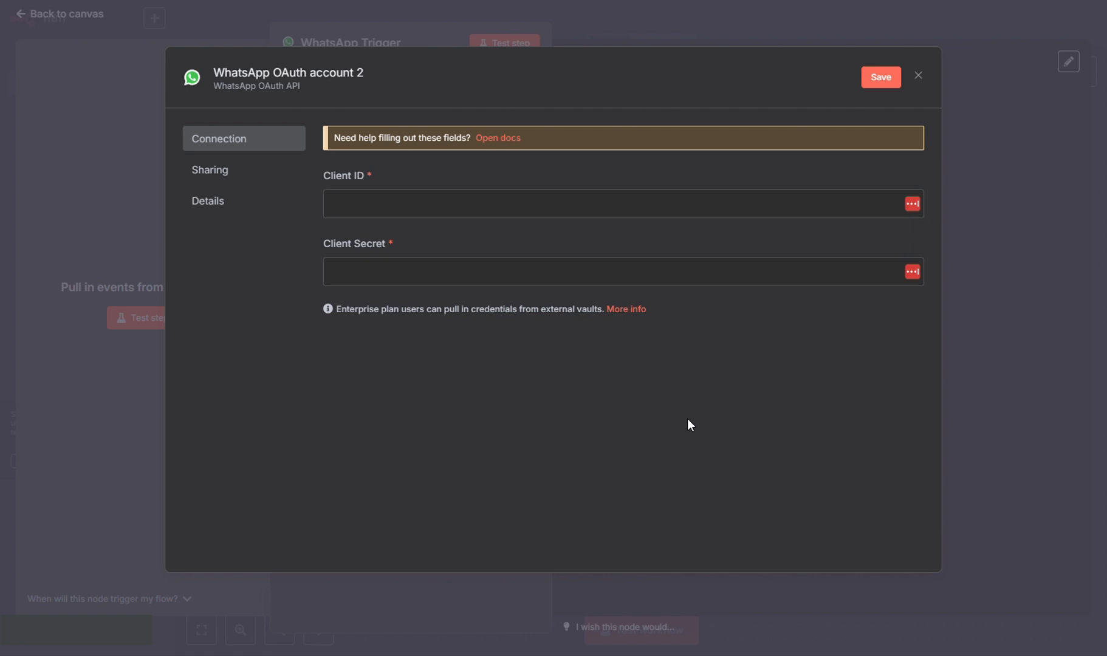
Open the WhatsApp credential docs and follow the 'Meta developer' registration link.
left_click(499, 138)
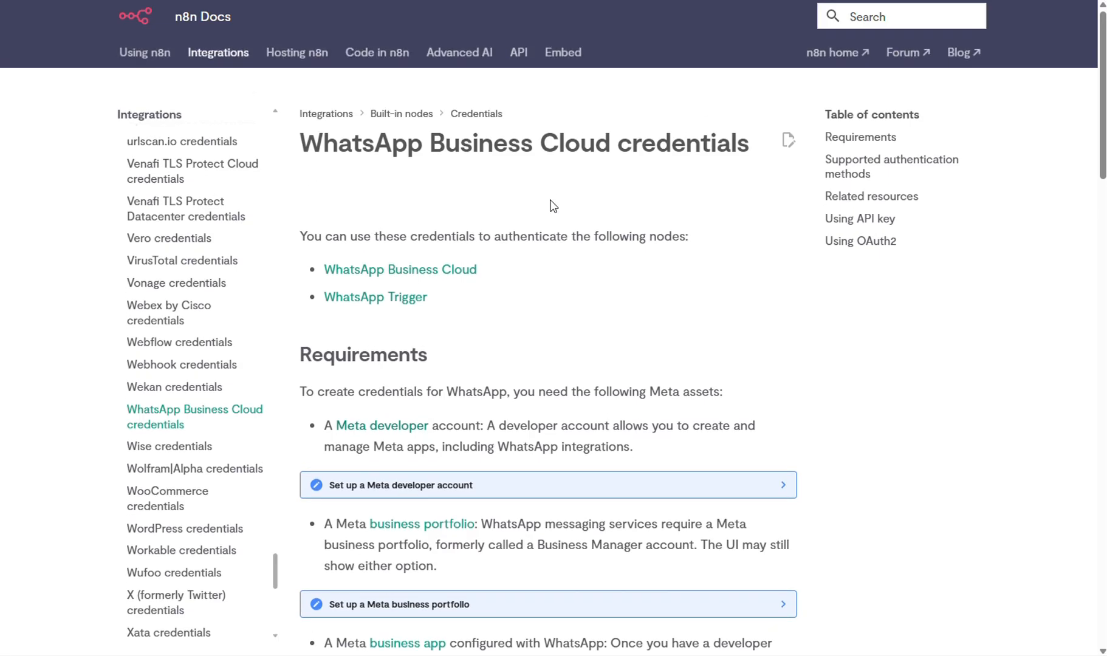
scroll(553, 207, "down", 5)
scroll(550, 231, "up", 5)
left_click(373, 428)
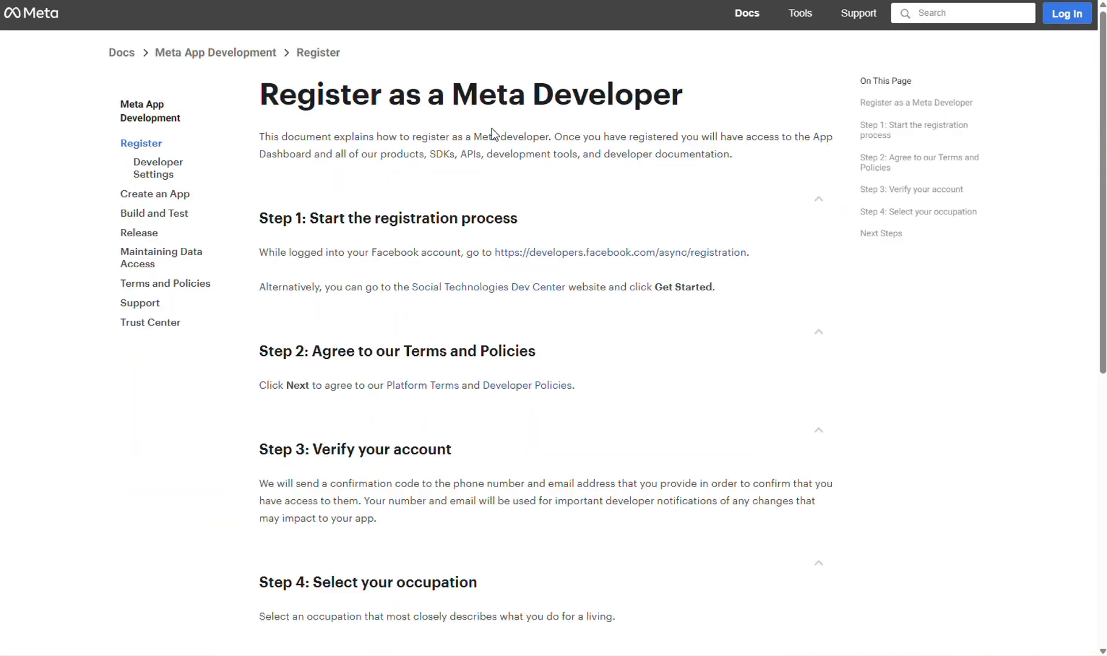
Follow the developers.facebook.com/async/registration link to the business portfolio form.
left_click(612, 251)
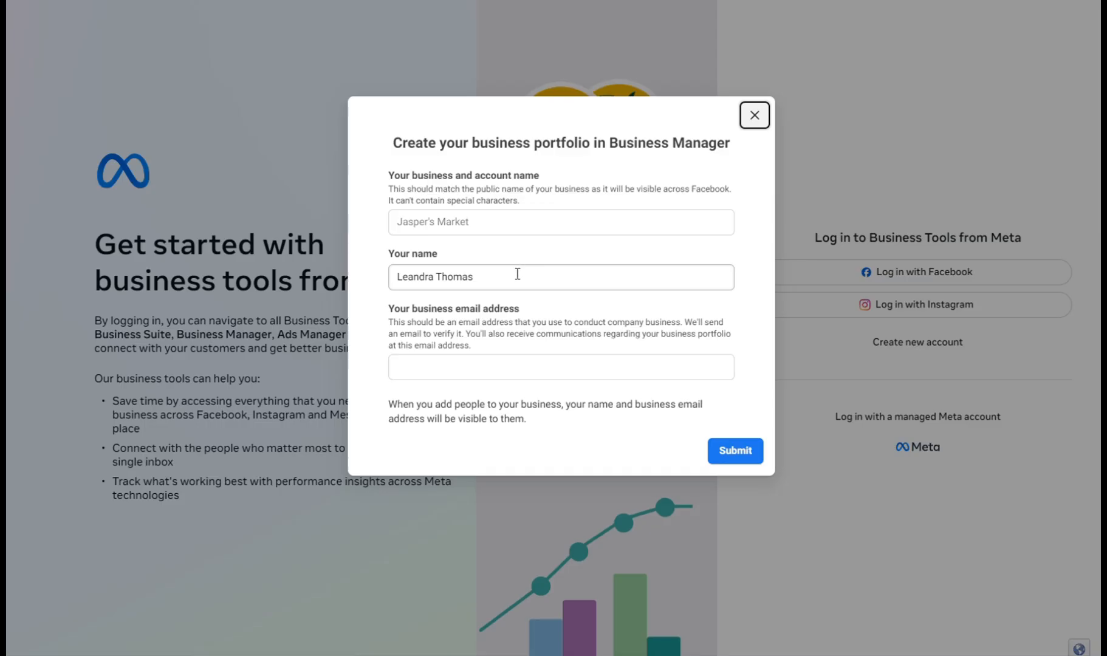
Clear the pre-filled personal name from the Your name field.
left_click_drag(514, 277, 396, 280)
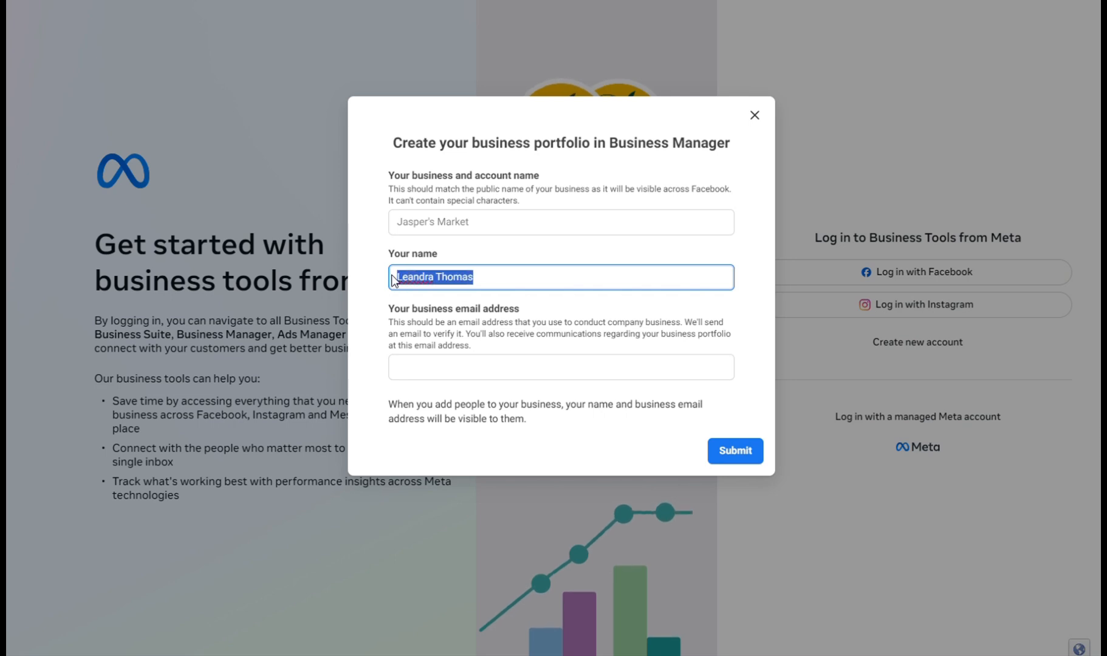
key("BackSpace")
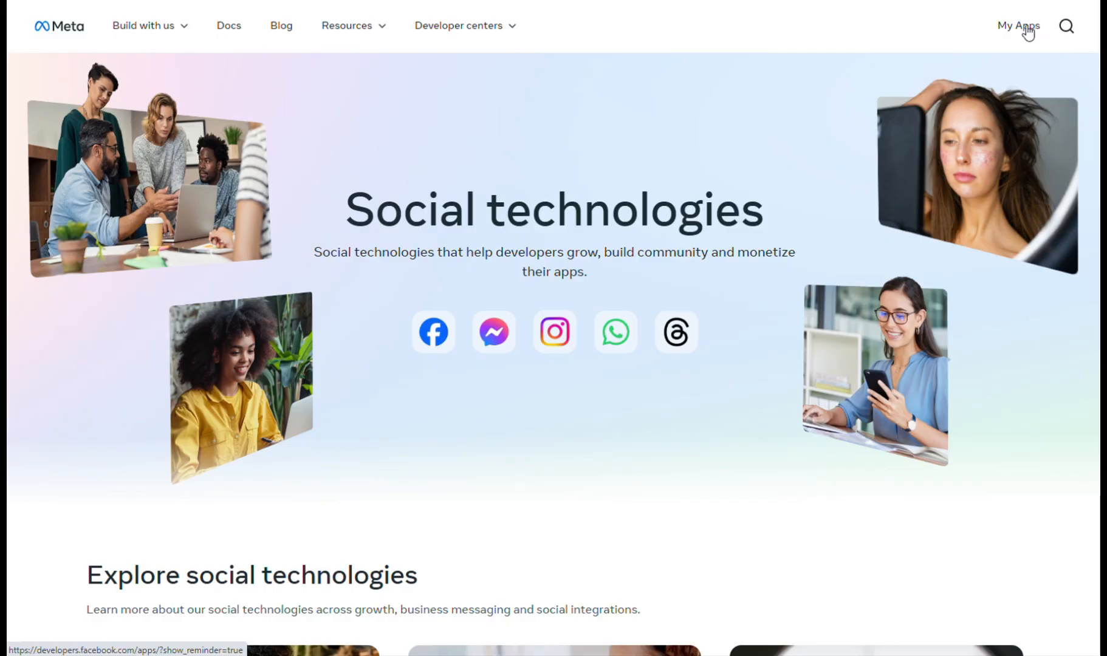
Start a new app from My Apps and name it 'linkedinposterapp'.
left_click(1029, 30)
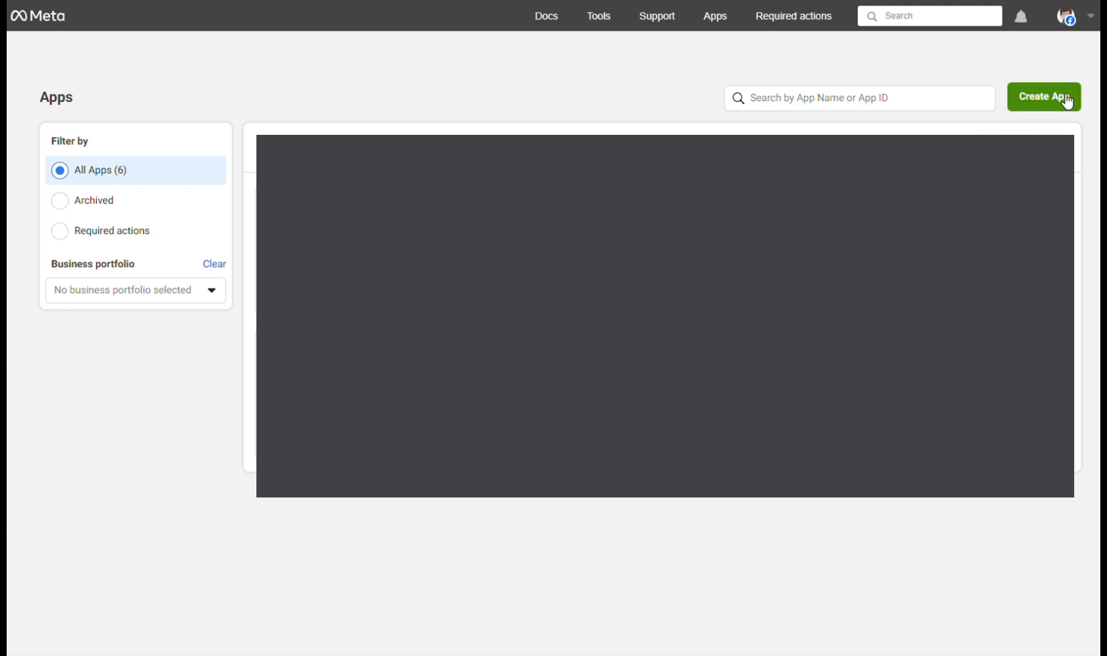
left_click(1068, 99)
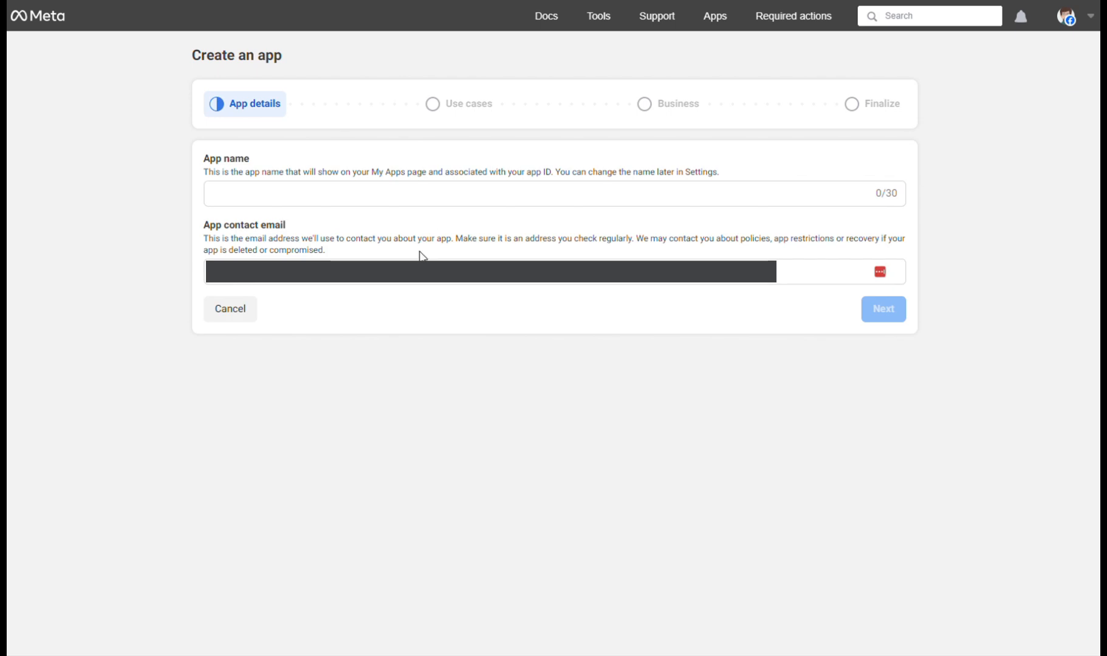
left_click(378, 199)
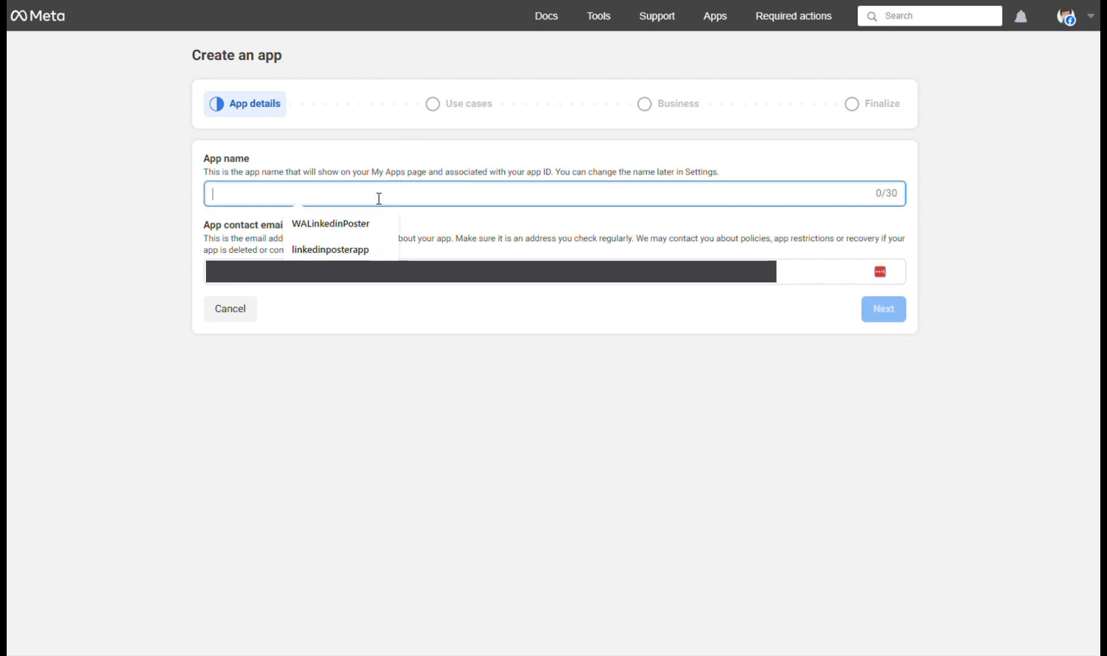
left_click(350, 250)
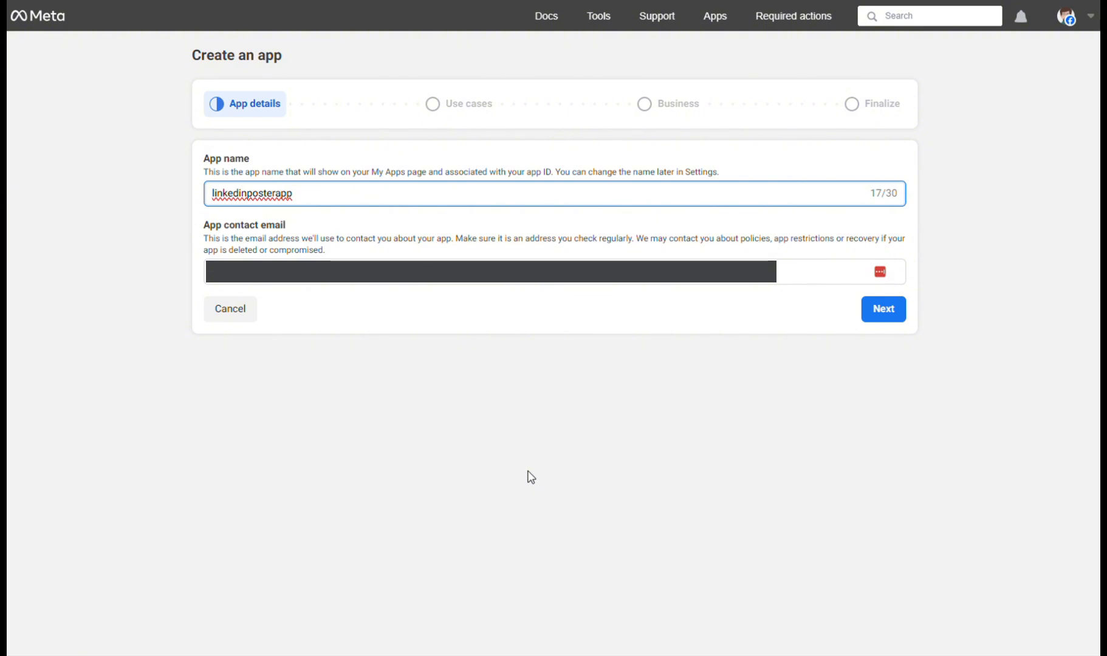
Choose the Other use case and Business app type, then create linkedinposterapp.
left_click(885, 311)
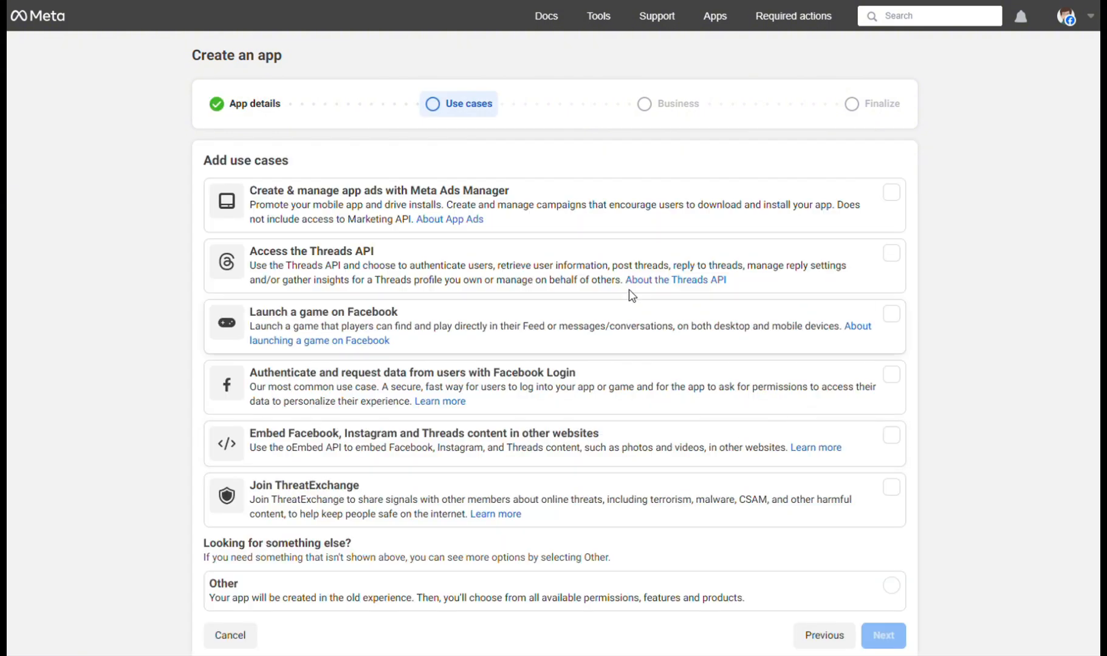
left_click(306, 604)
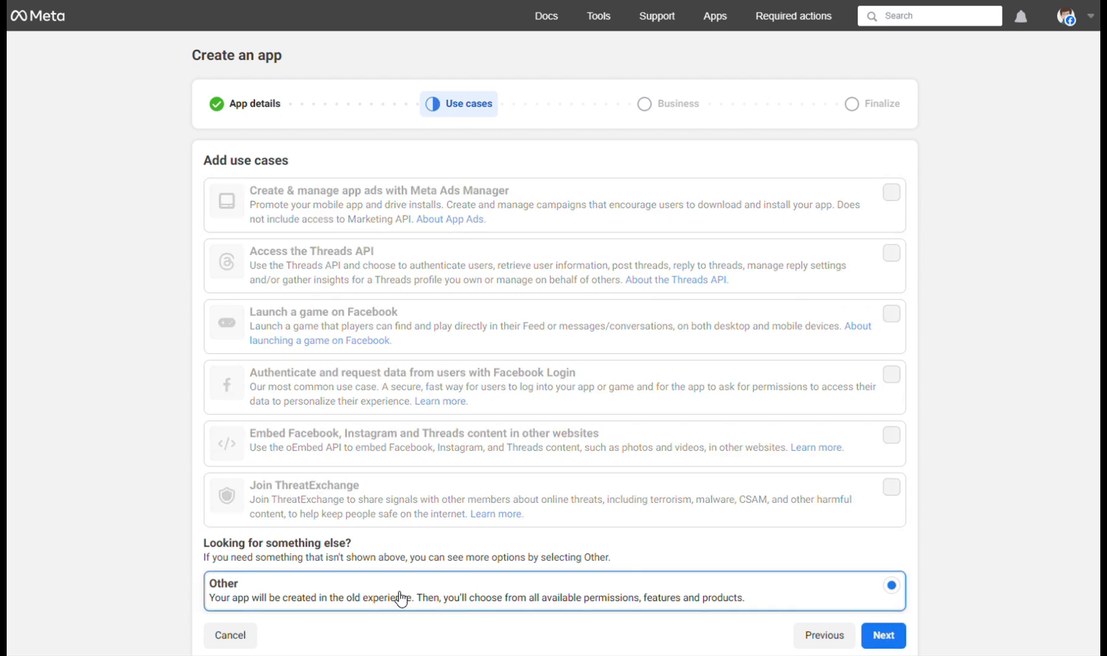
left_click(878, 636)
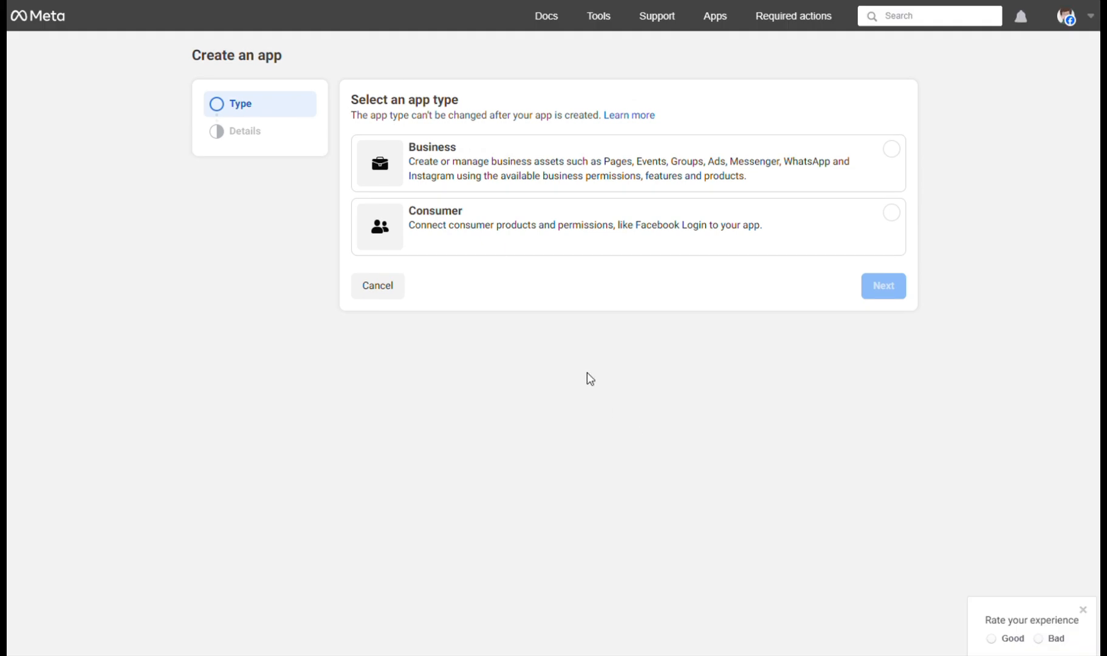
left_click(447, 167)
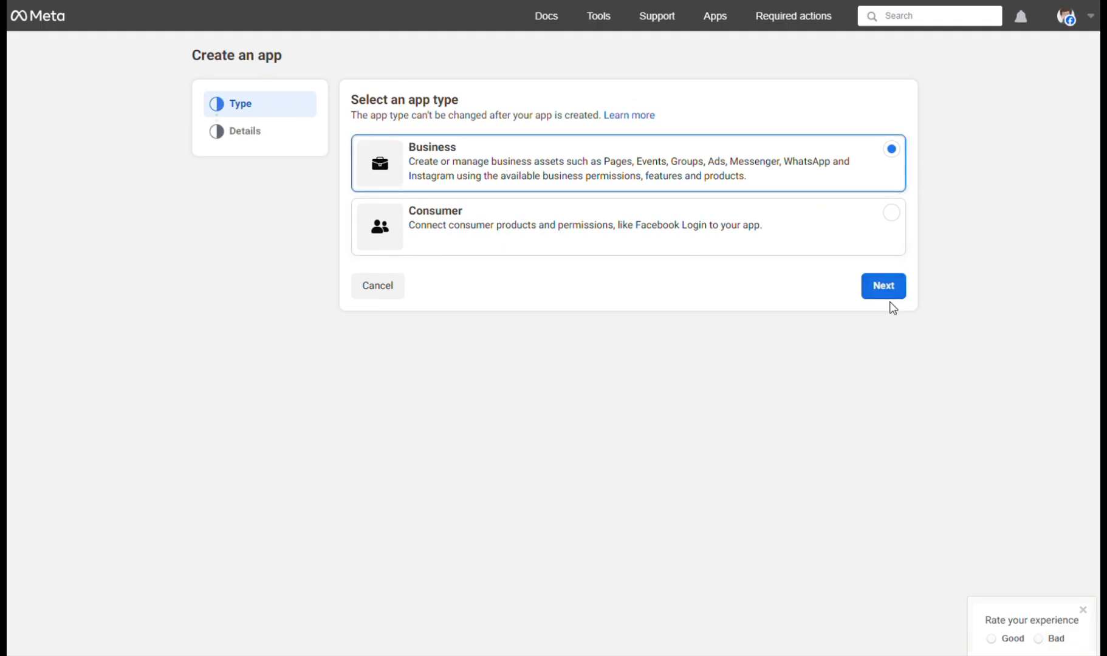
left_click(883, 286)
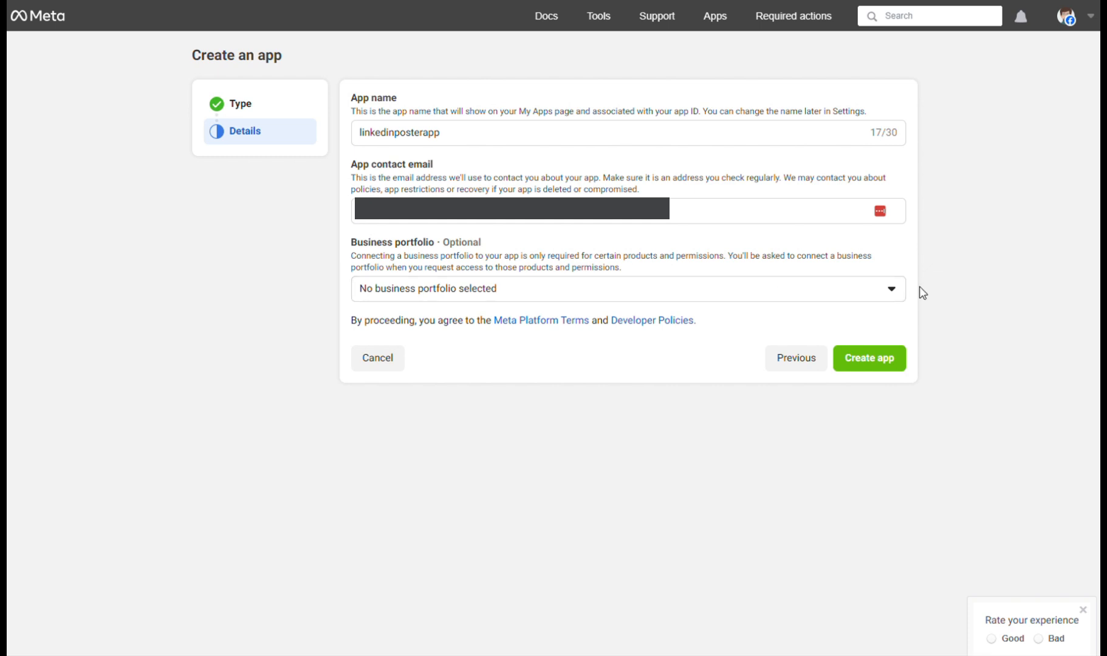
left_click(888, 365)
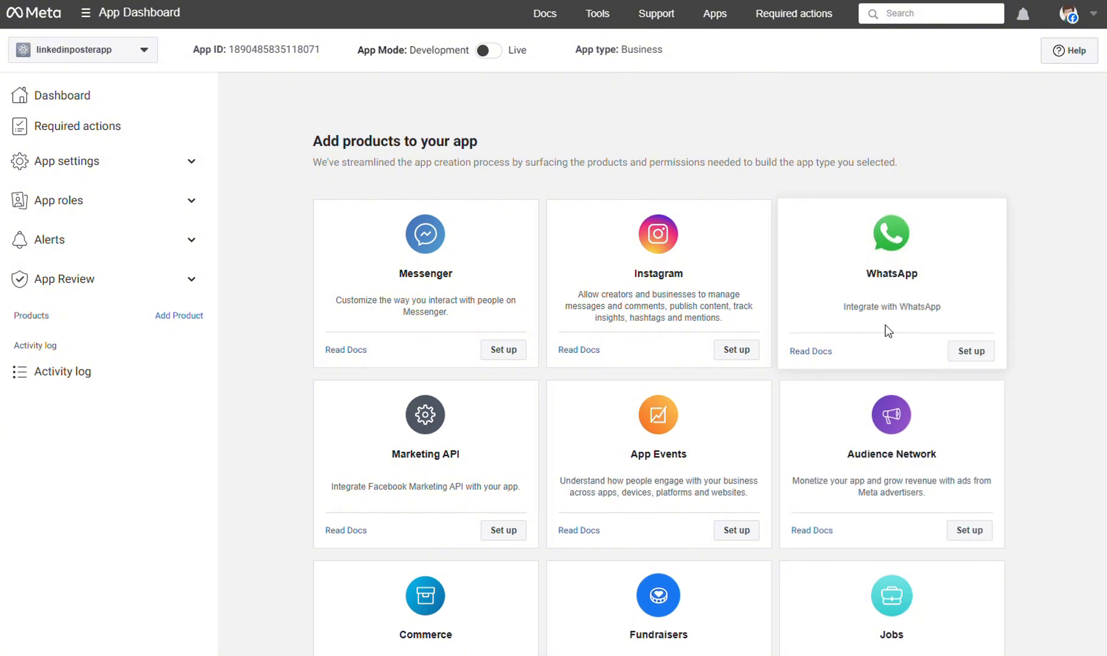
Set up WhatsApp on linkedinposterapp, review its Quickstart page, and expand App settings.
left_click(975, 352)
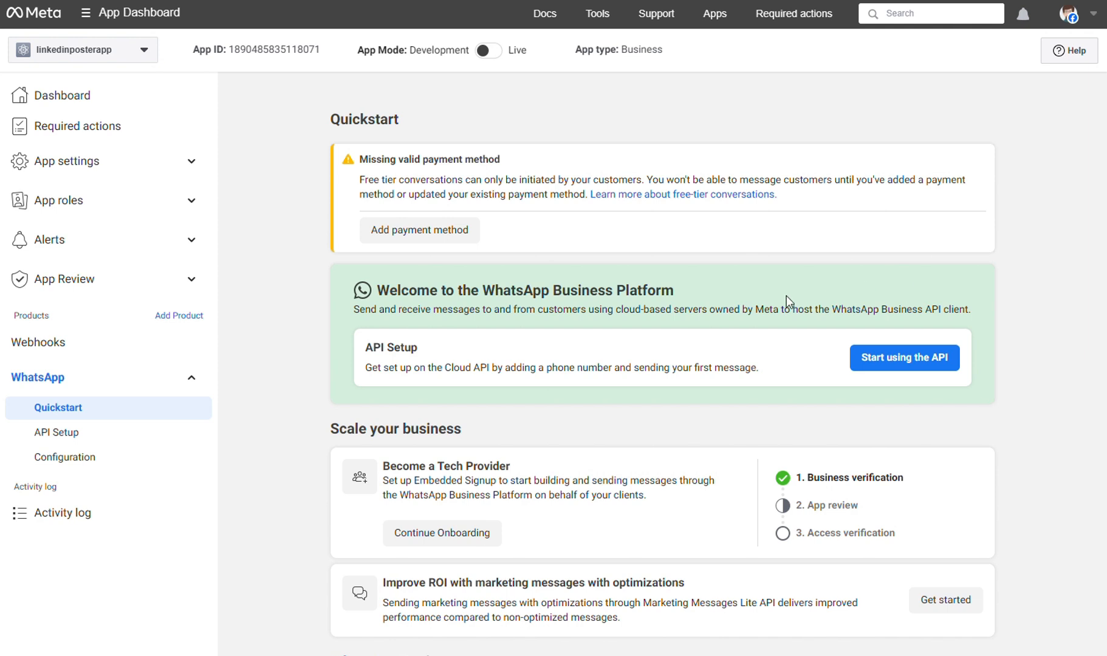
scroll(781, 294, "down", 1)
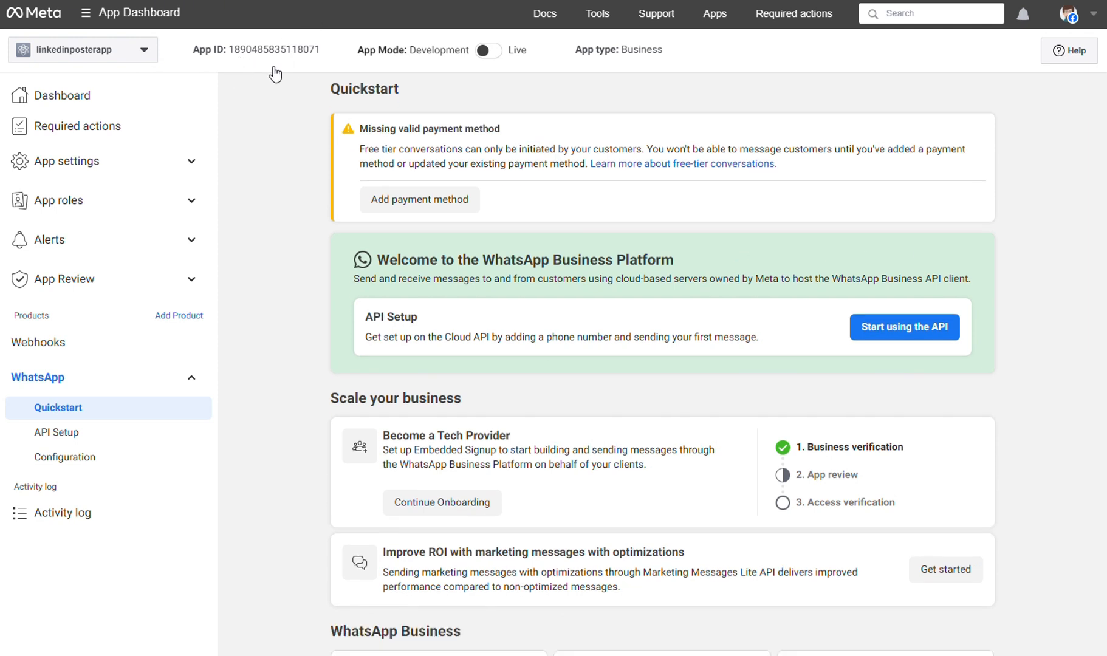
scroll(276, 73, "up", 1)
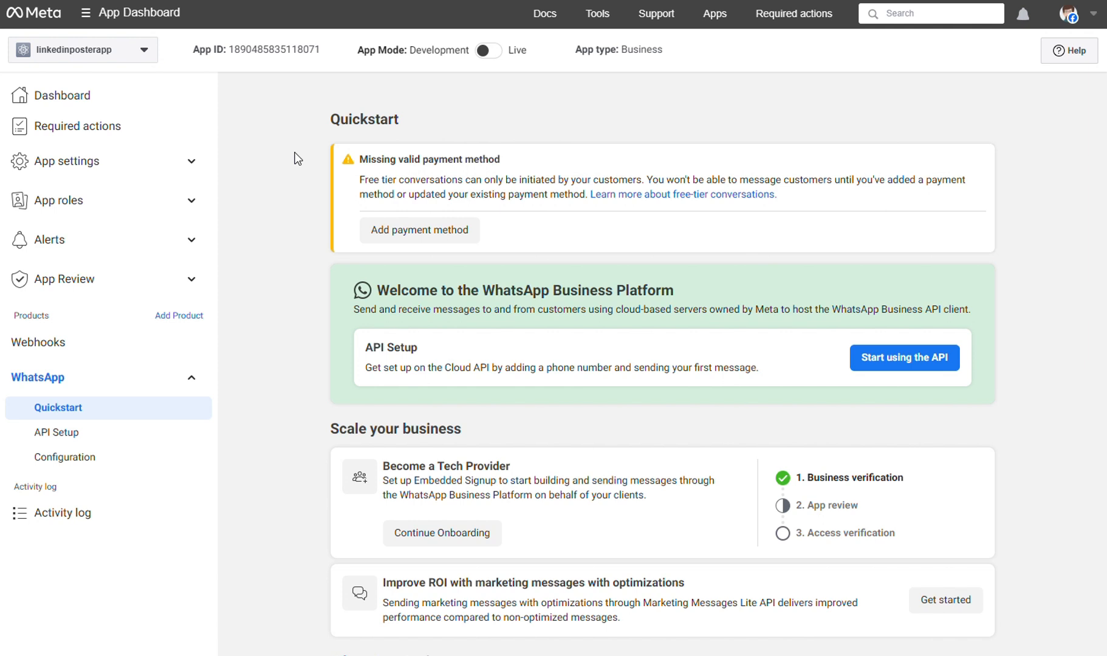
scroll(297, 159, "down", 4)
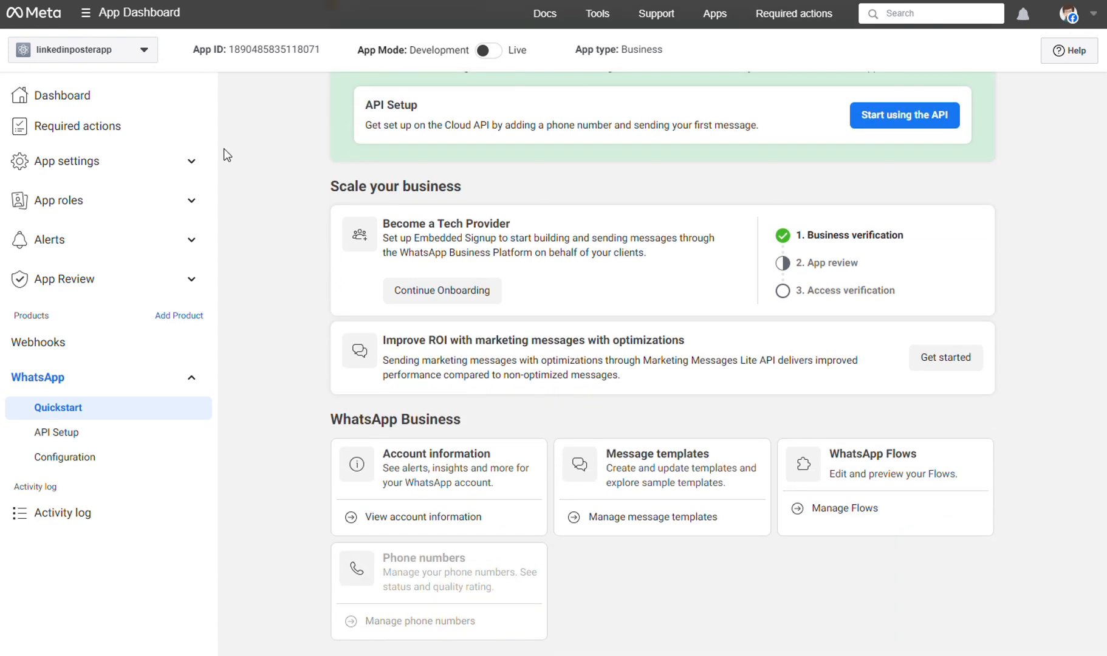
left_click(192, 161)
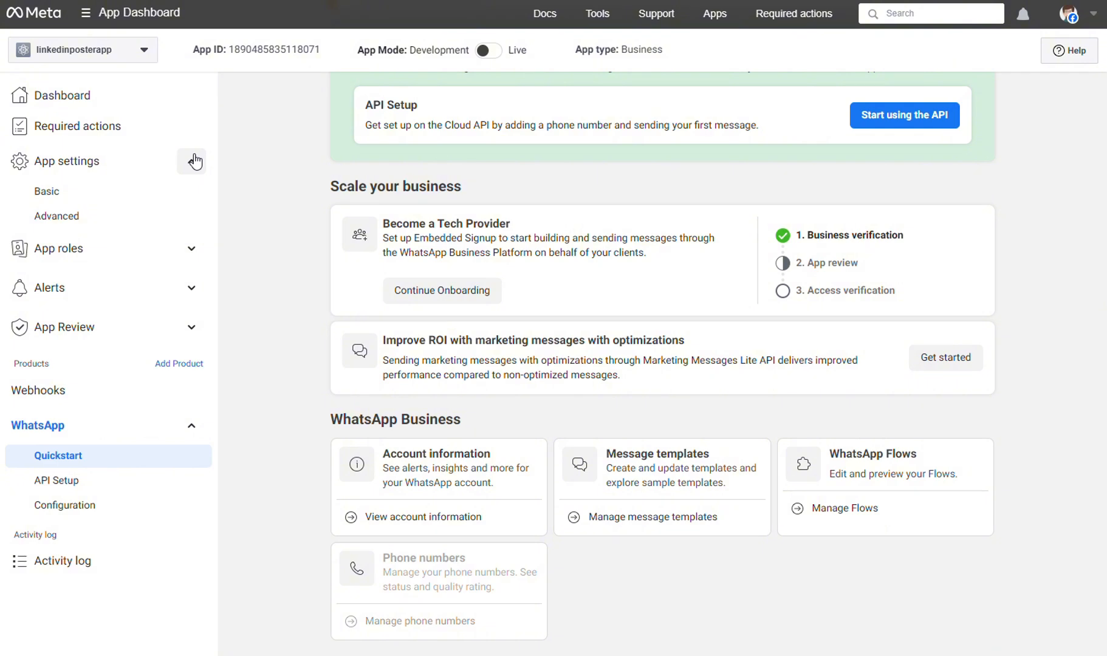
Copy the App ID from the app's Basic settings page.
left_click(52, 194)
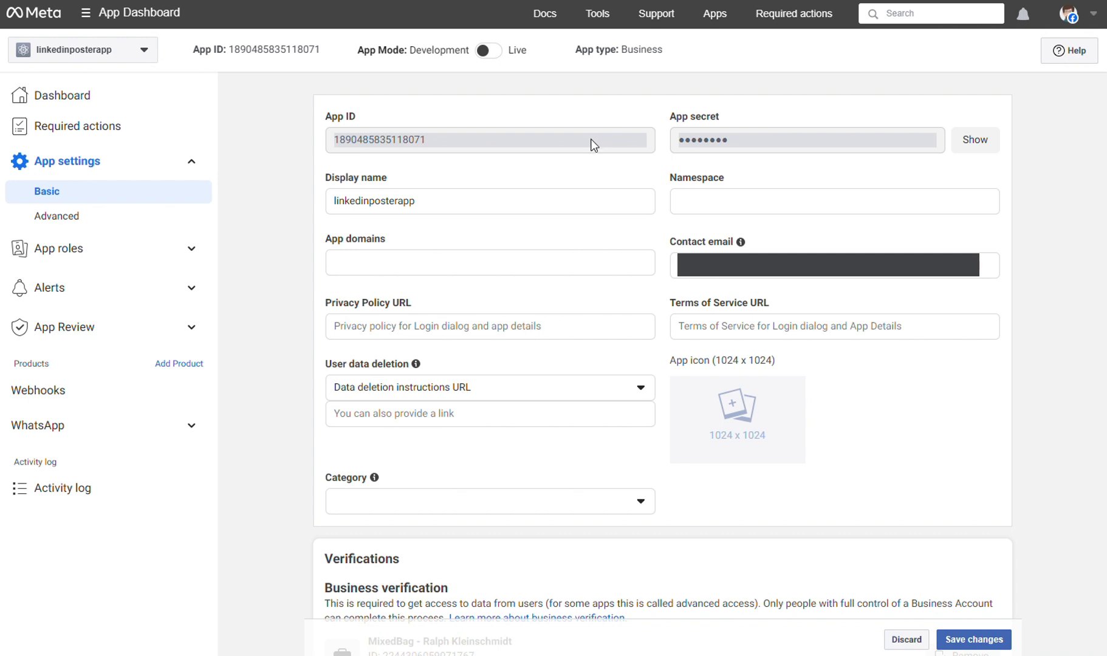
double_click(369, 139)
right_click(369, 139)
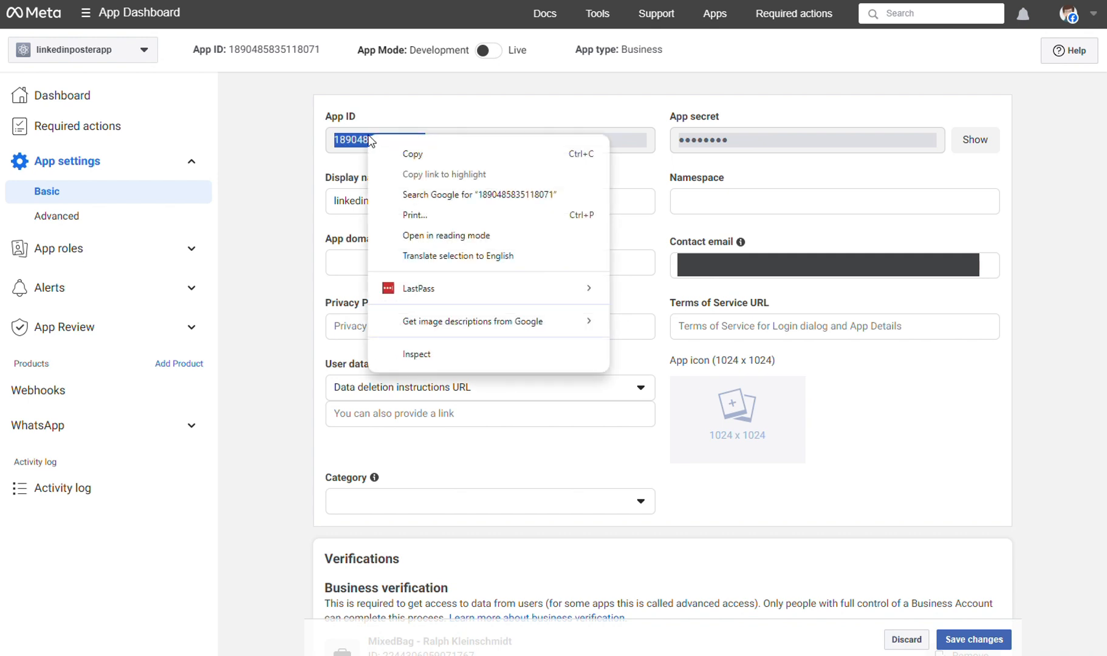
left_click(402, 153)
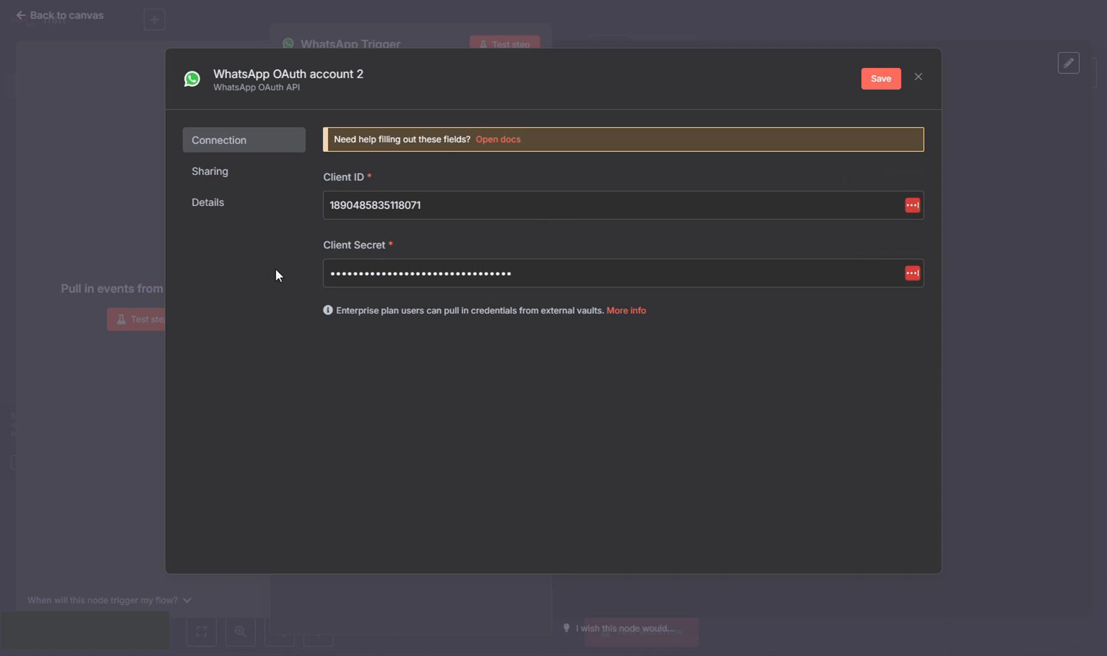
Save the WhatsApp credential, rename it 'WhatsAppNew', and save again.
left_click(882, 79)
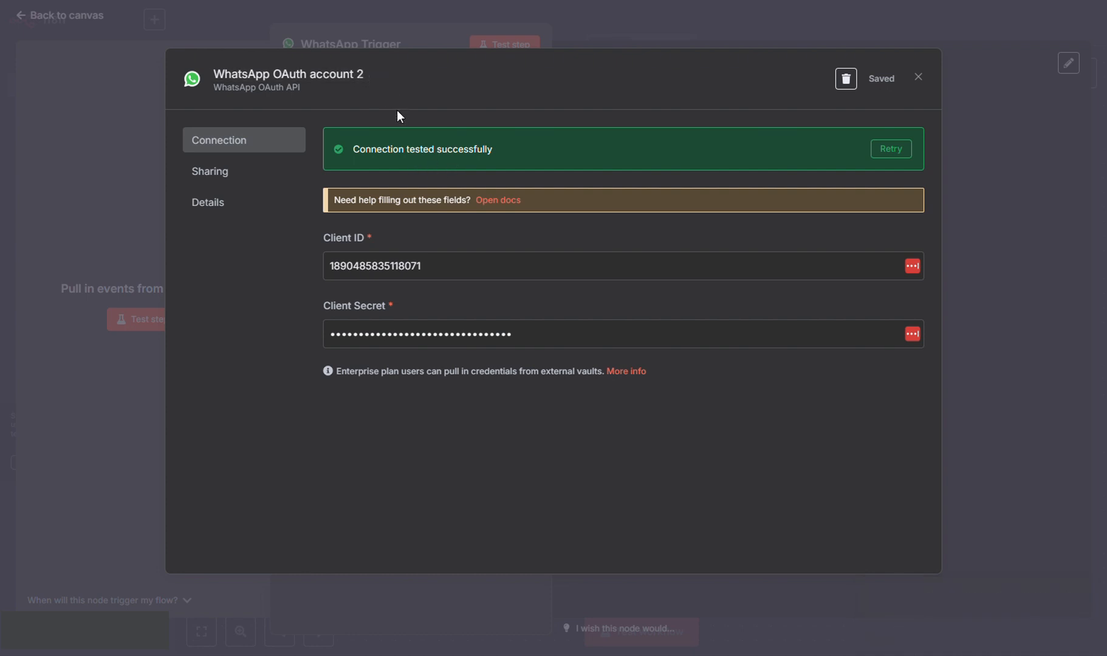
left_click(345, 82)
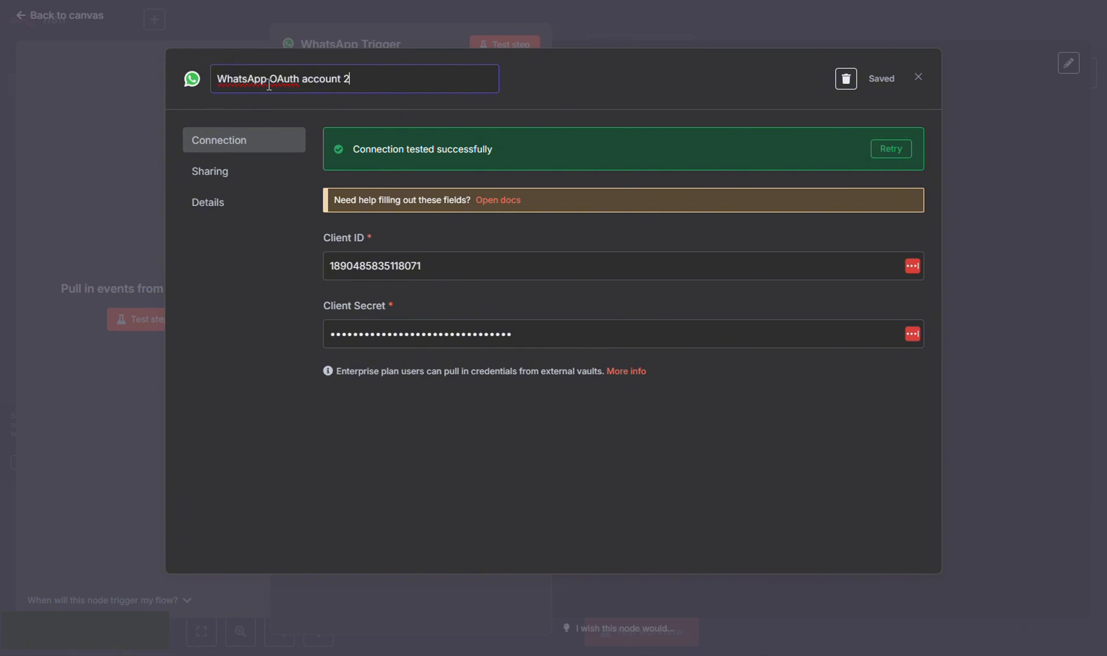
left_click_drag(268, 81, 352, 77)
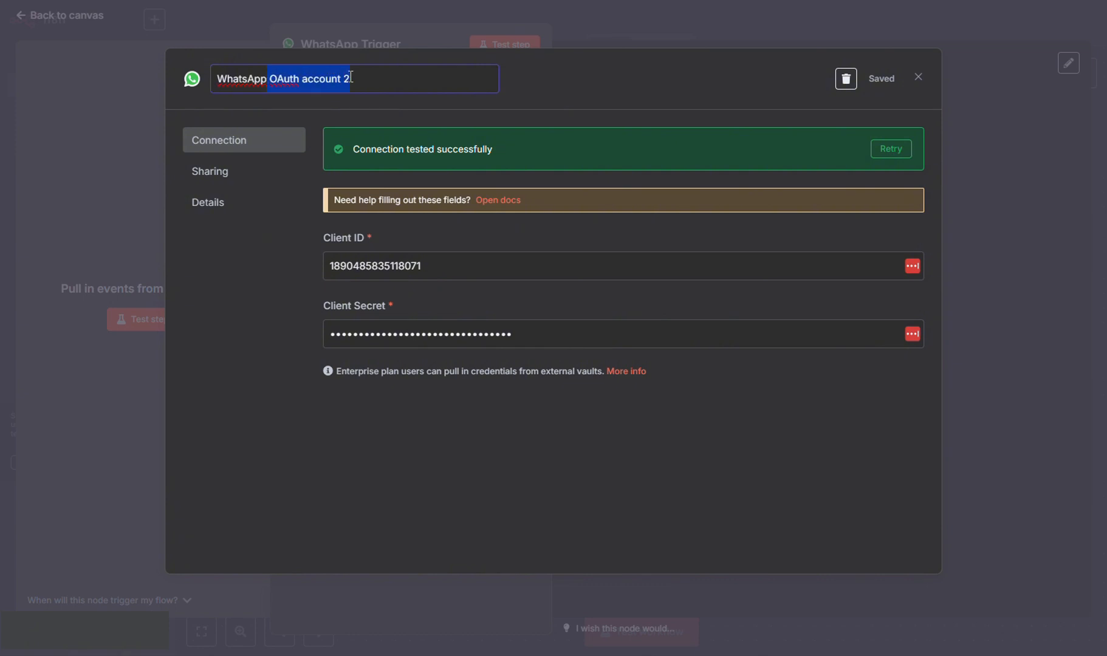
type("New")
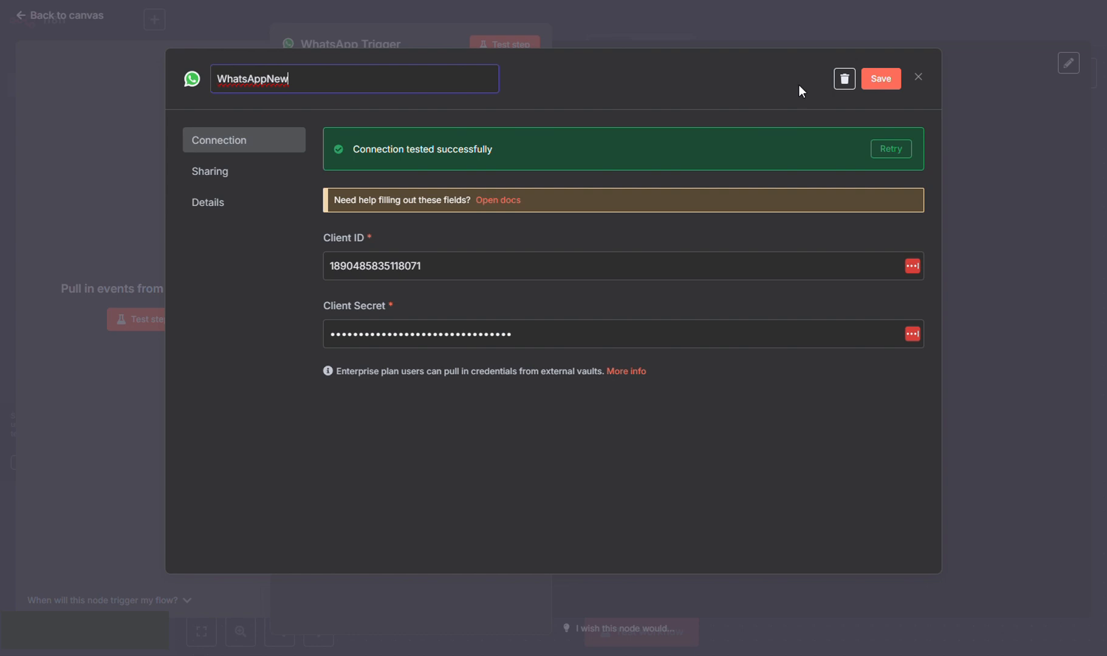
left_click(881, 80)
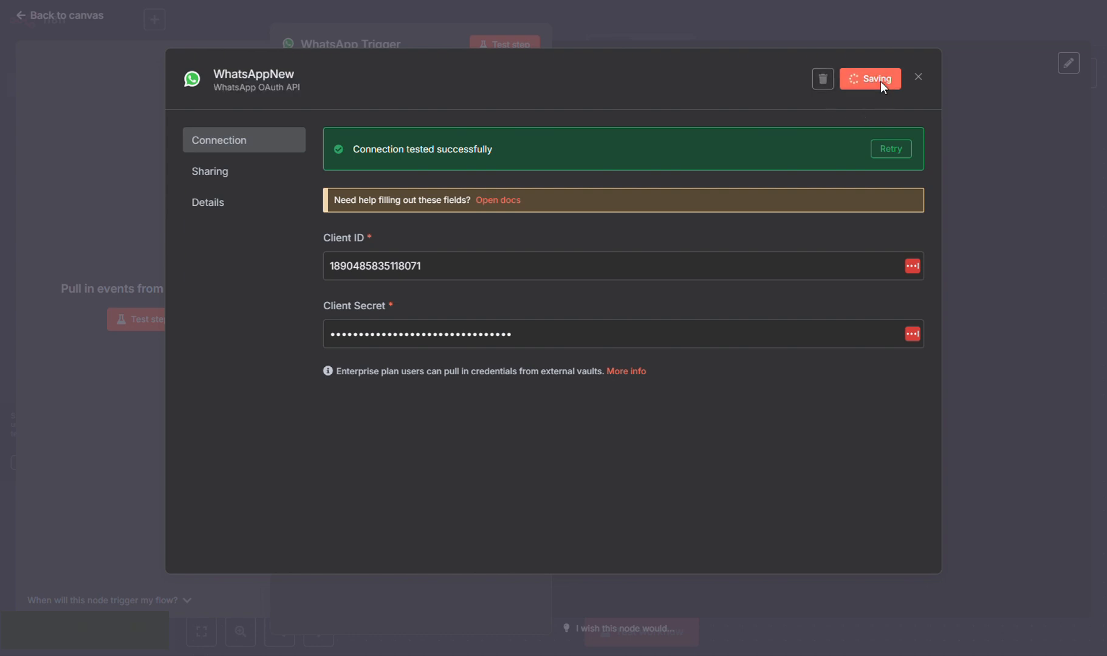
Close the credential dialog, dismiss the LastPass prompt, and return to the workflow canvas.
left_click(919, 78)
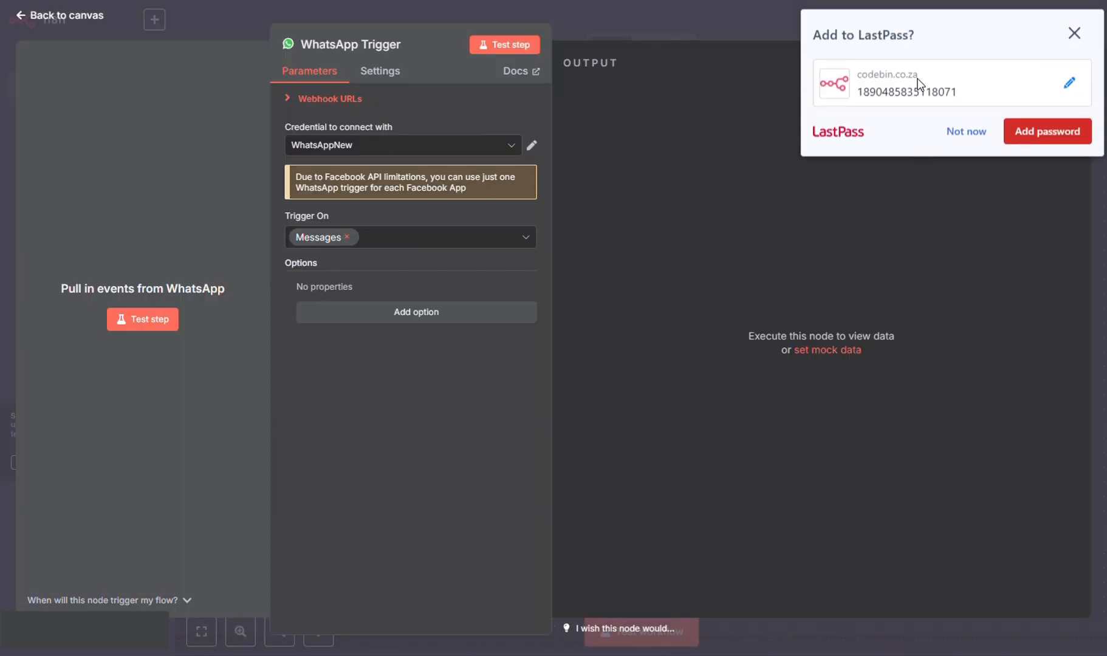
left_click(967, 129)
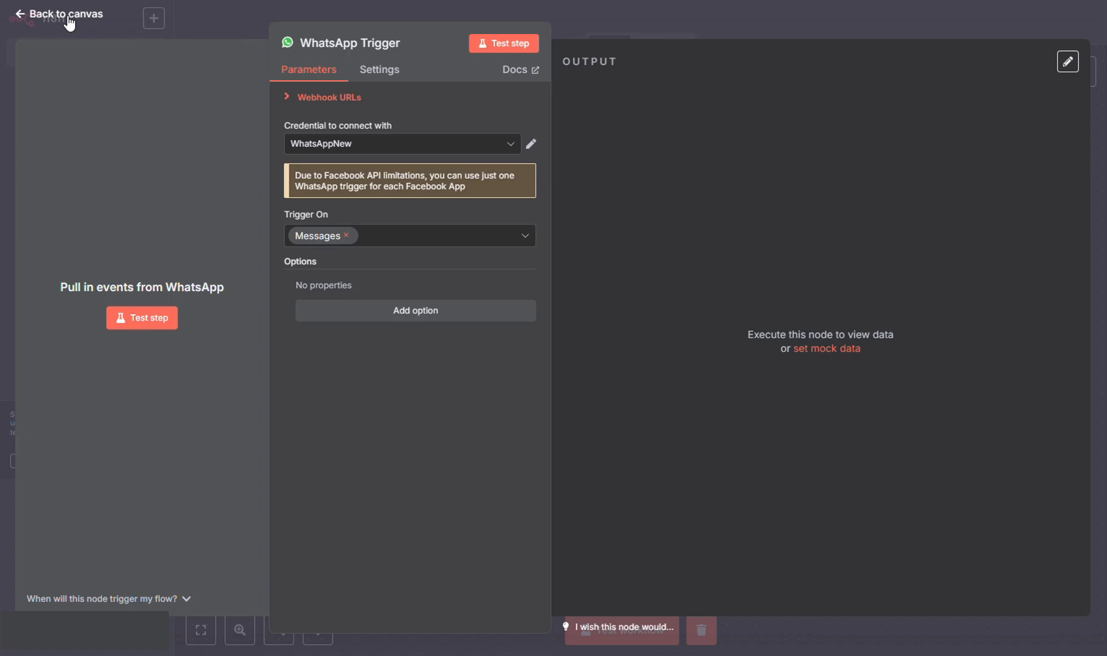
left_click(67, 15)
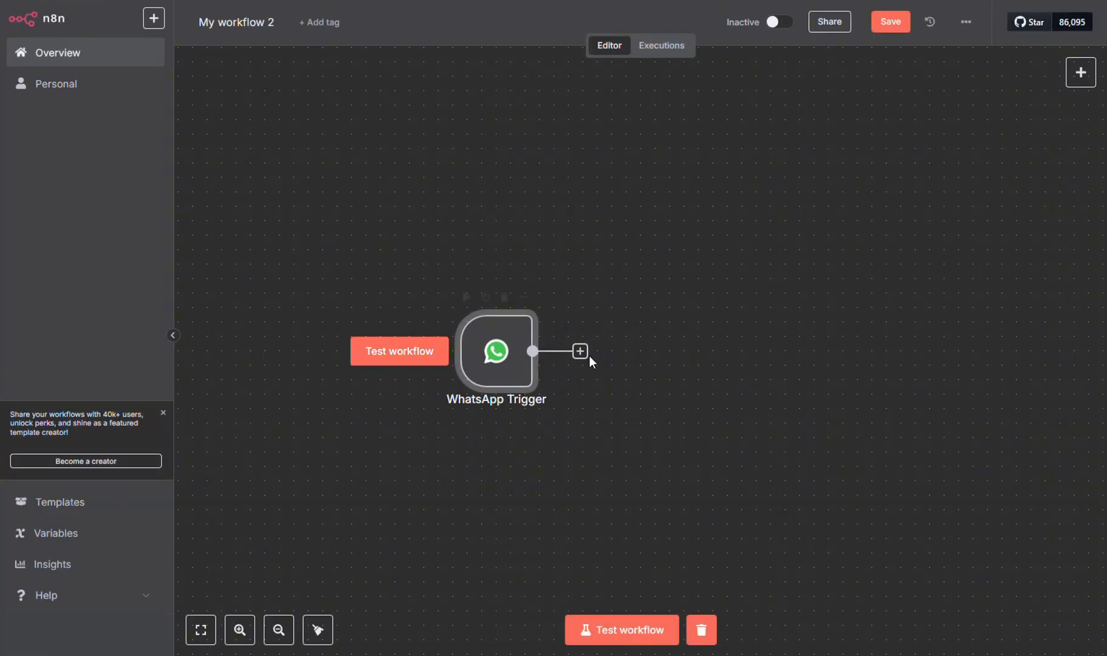
Add an AI Agent node after the WhatsApp Trigger by searching 'agent'.
left_click(585, 354)
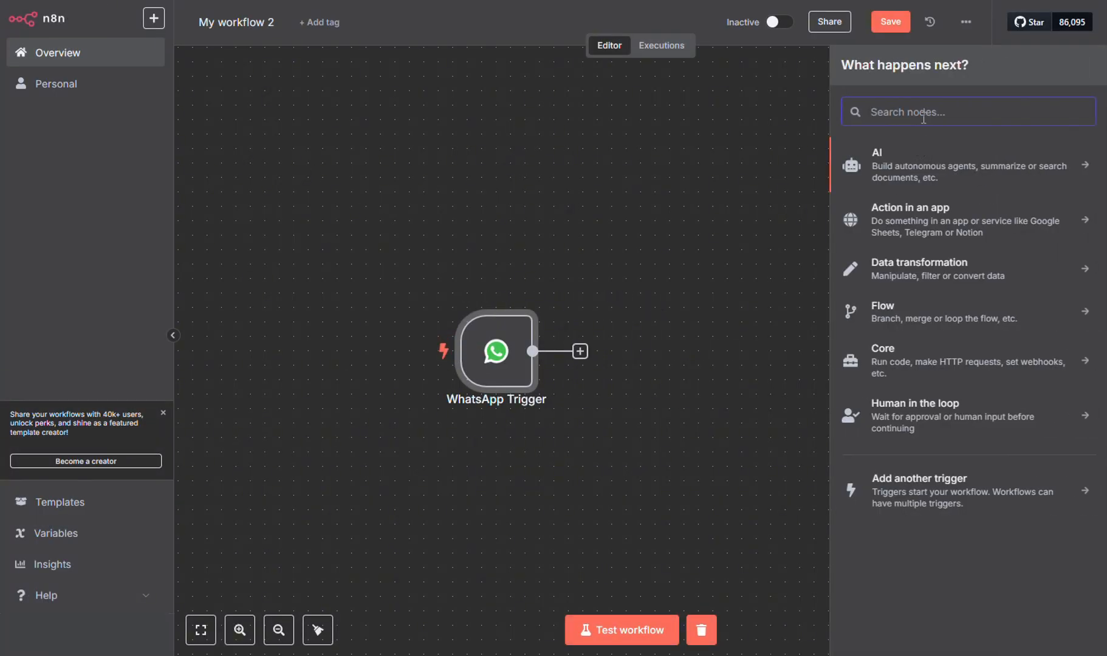
type("as")
key("BackSpace")
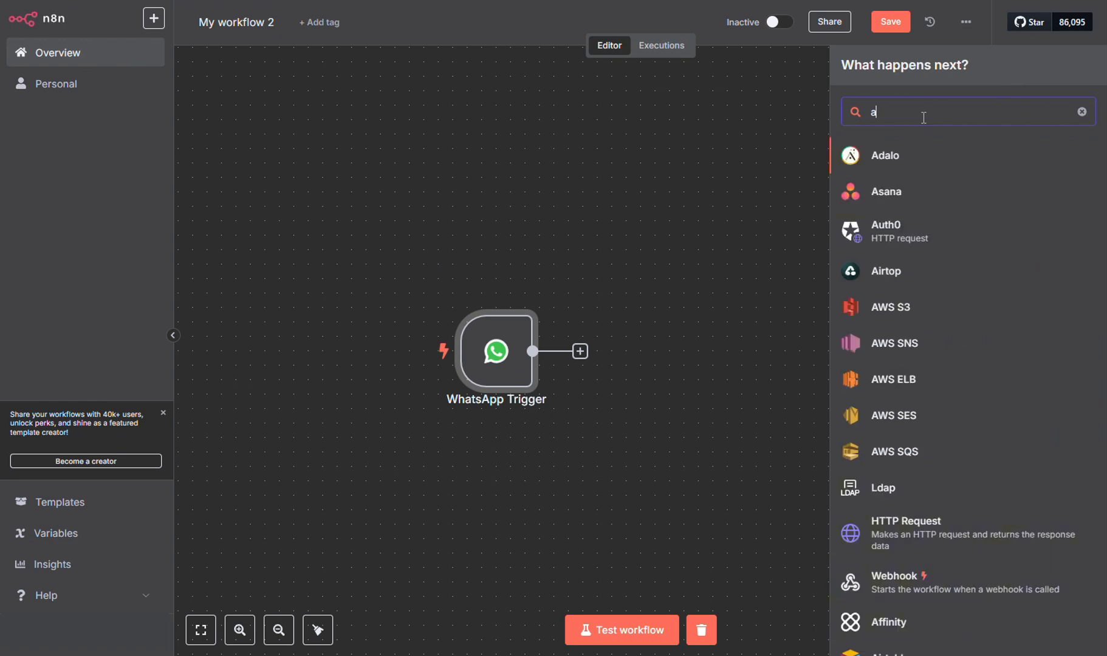
type("gent")
left_click(906, 185)
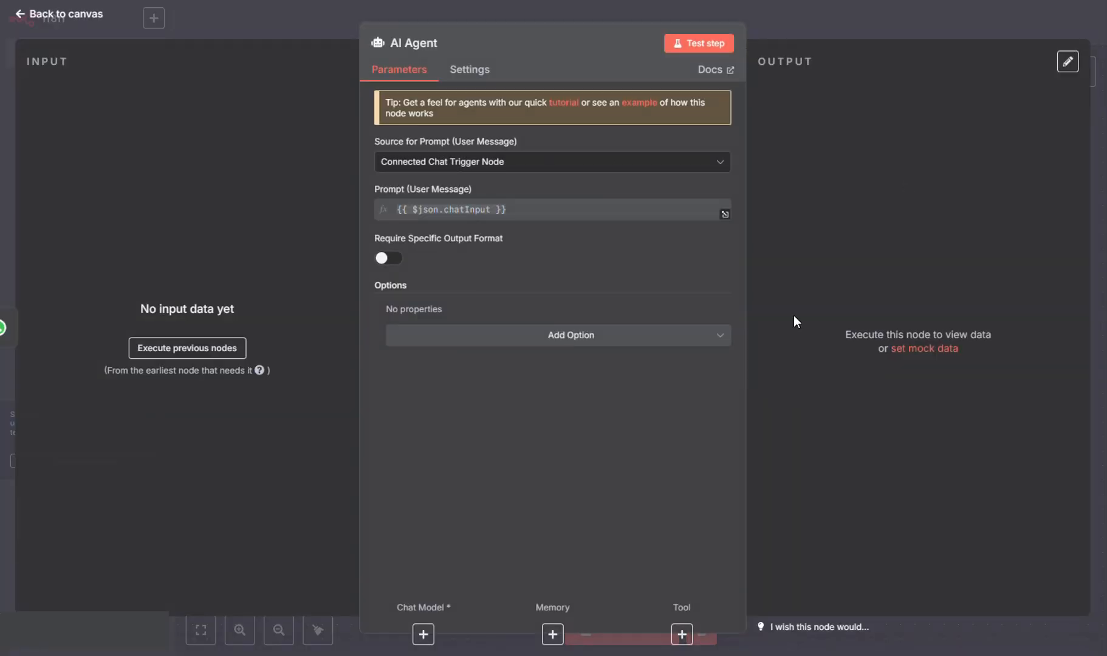
Bring up the Language Models list for the AI Agent's chat model.
left_click(423, 634)
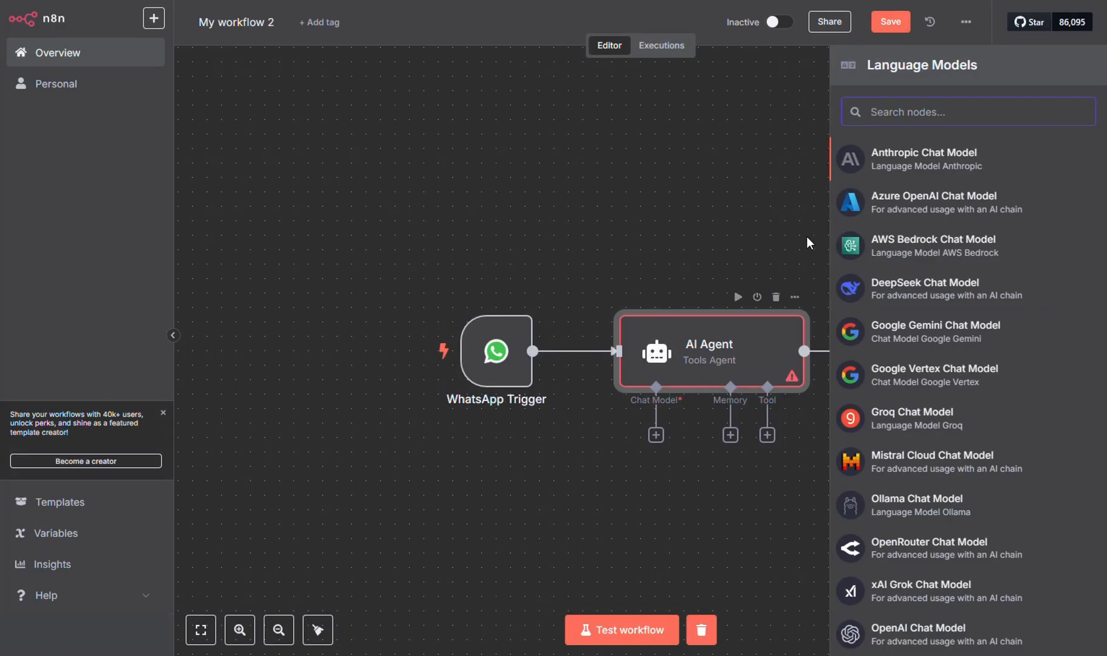
scroll(940, 267, "down", 1)
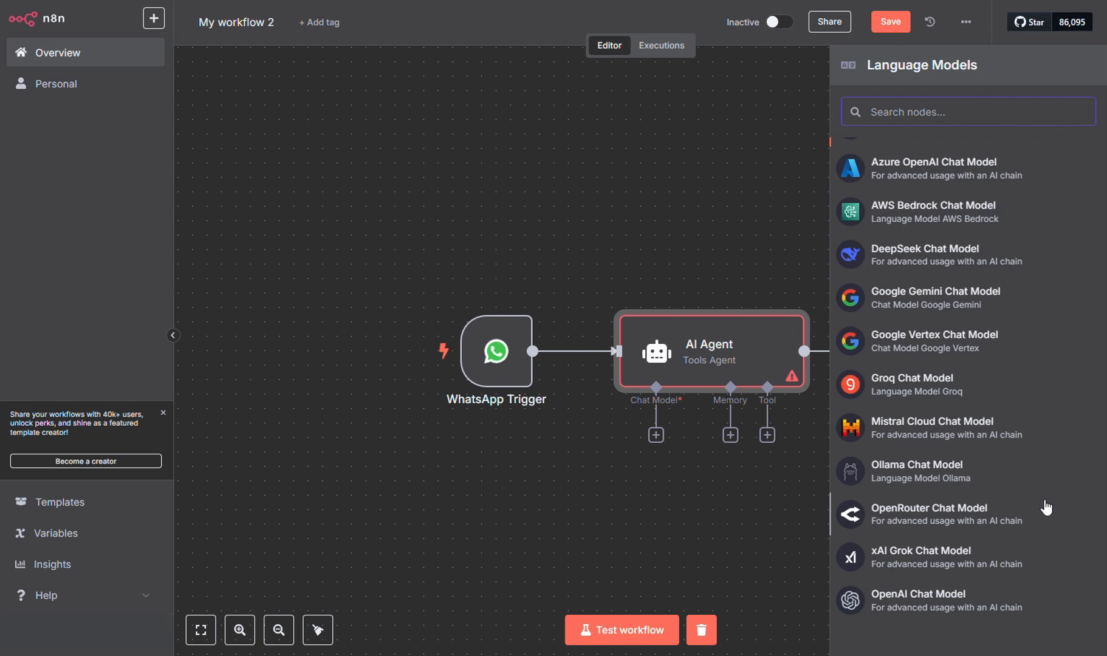
scroll(1046, 508, "up", 1)
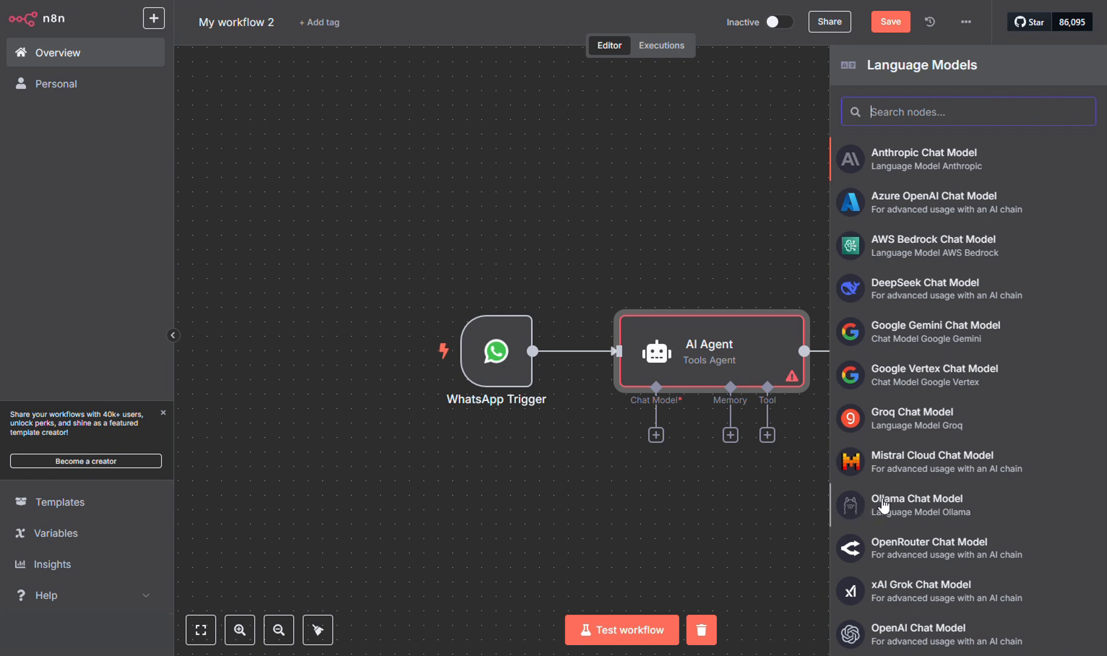
scroll(884, 505, "down", 1)
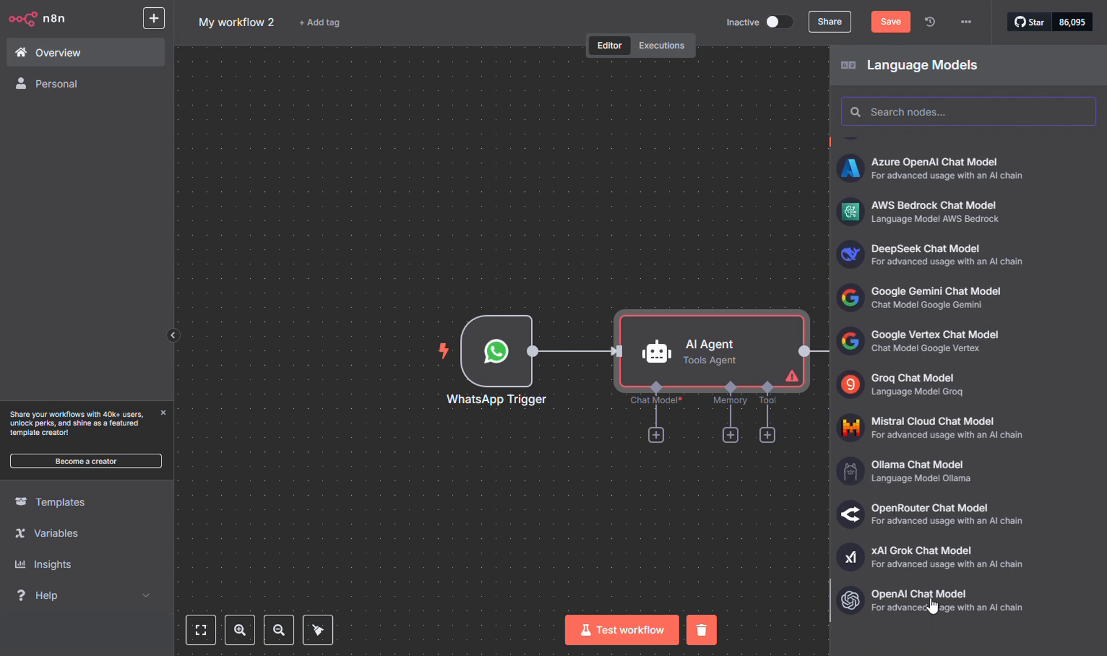
Attach an OpenAI Chat Model to the agent and begin a new OpenAI credential.
left_click(932, 604)
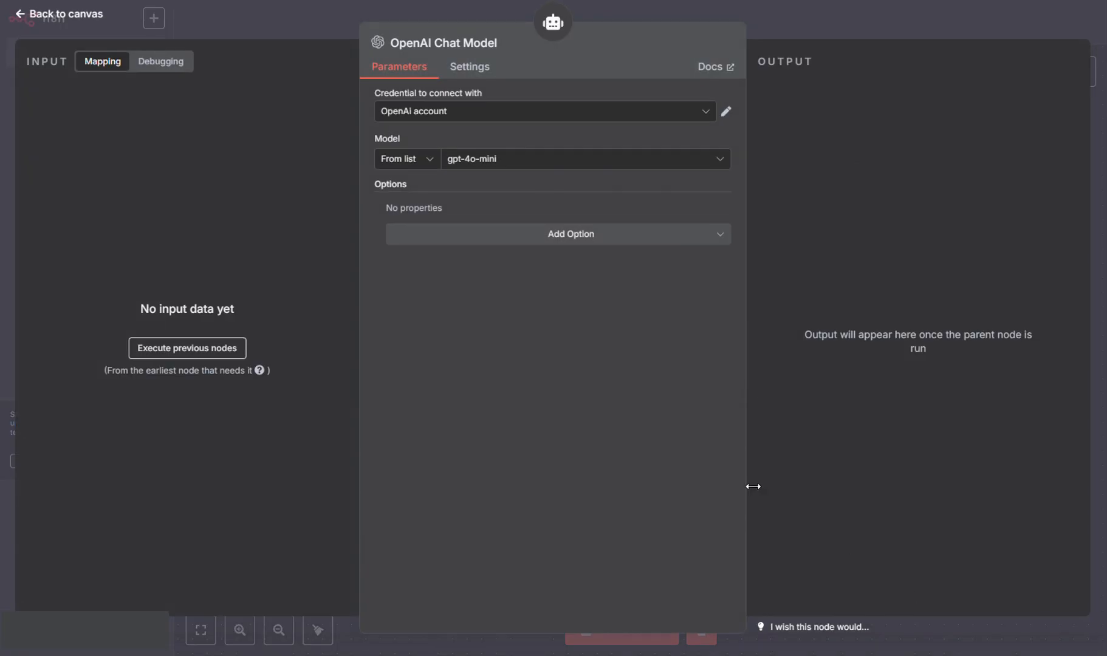
left_click(705, 111)
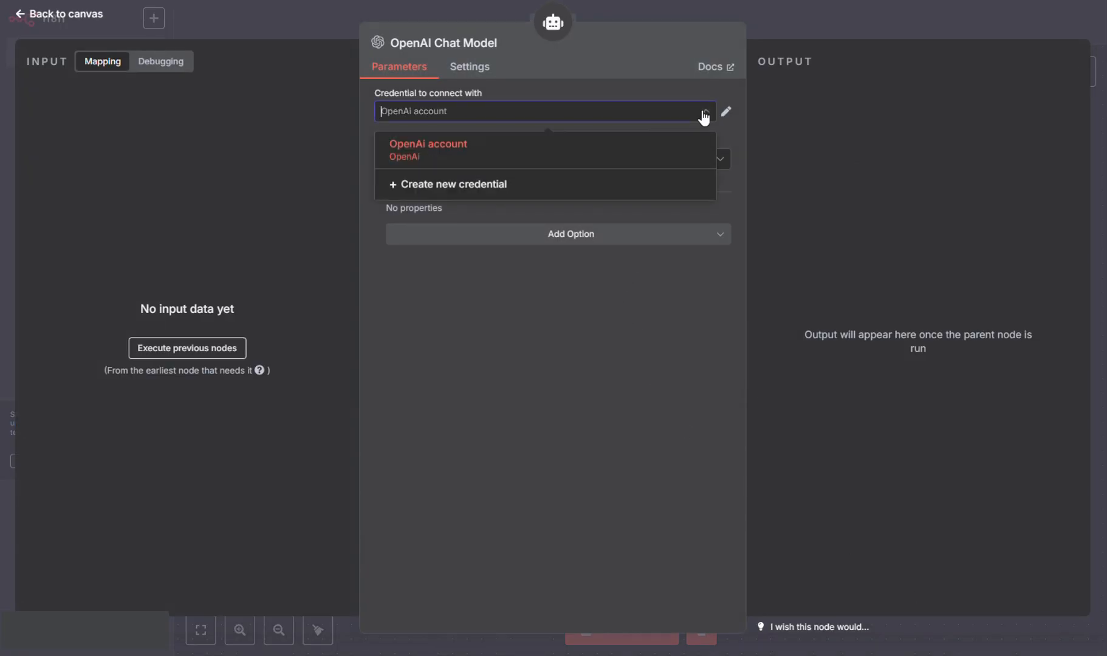
left_click(499, 181)
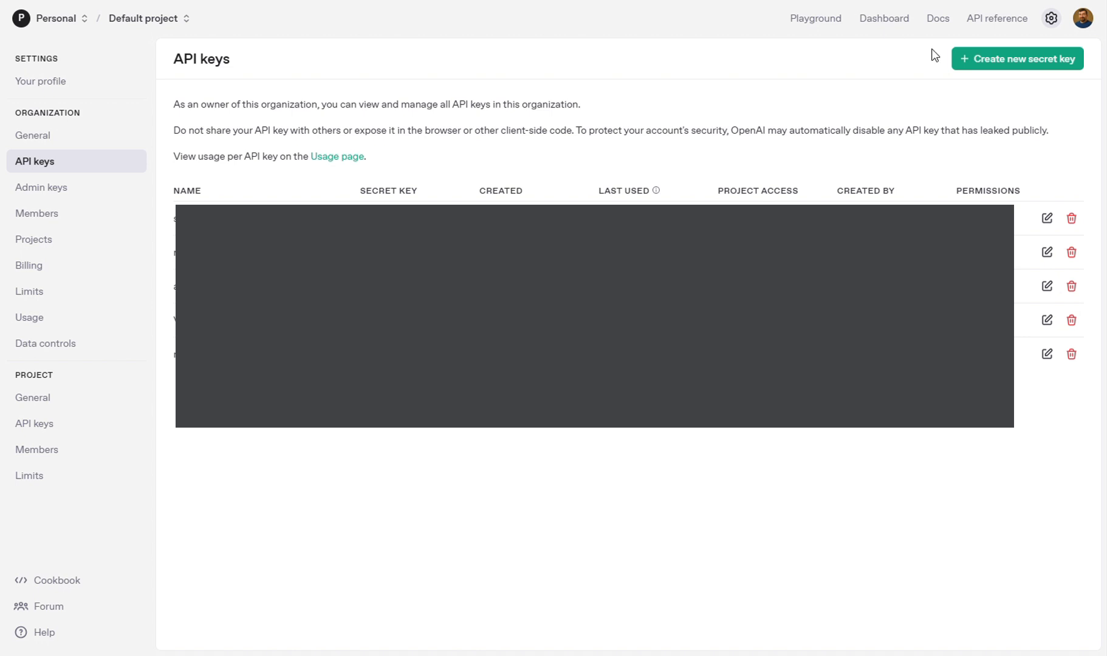
From the OpenAI API keys page, start a new secret key named 'testkey'.
left_click(1049, 24)
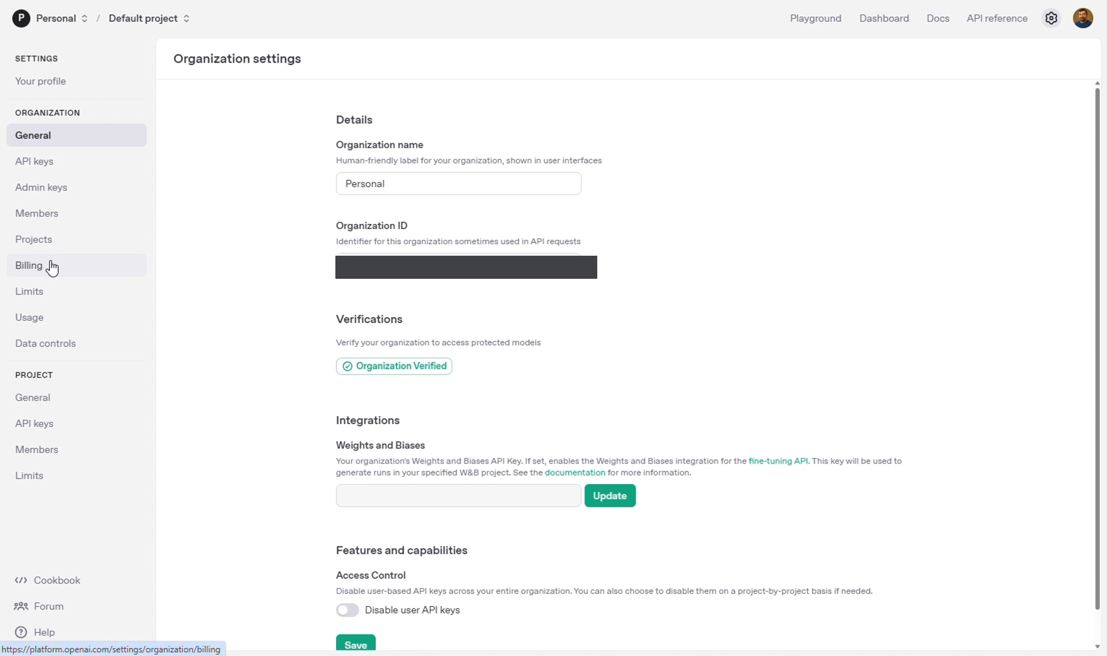
left_click(48, 164)
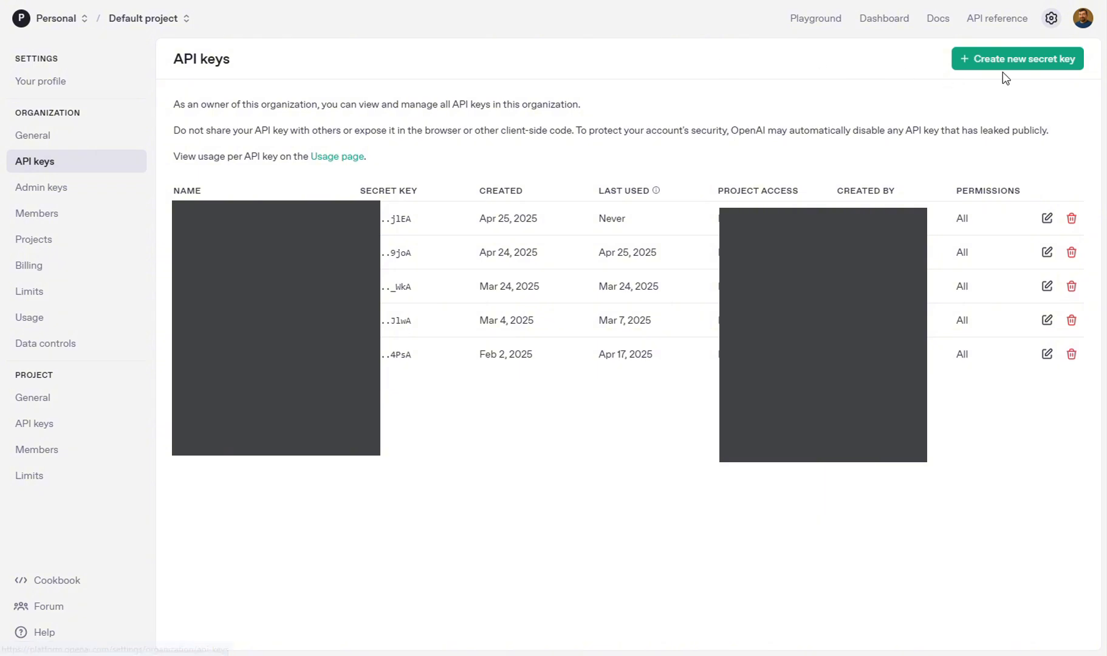
left_click(1029, 62)
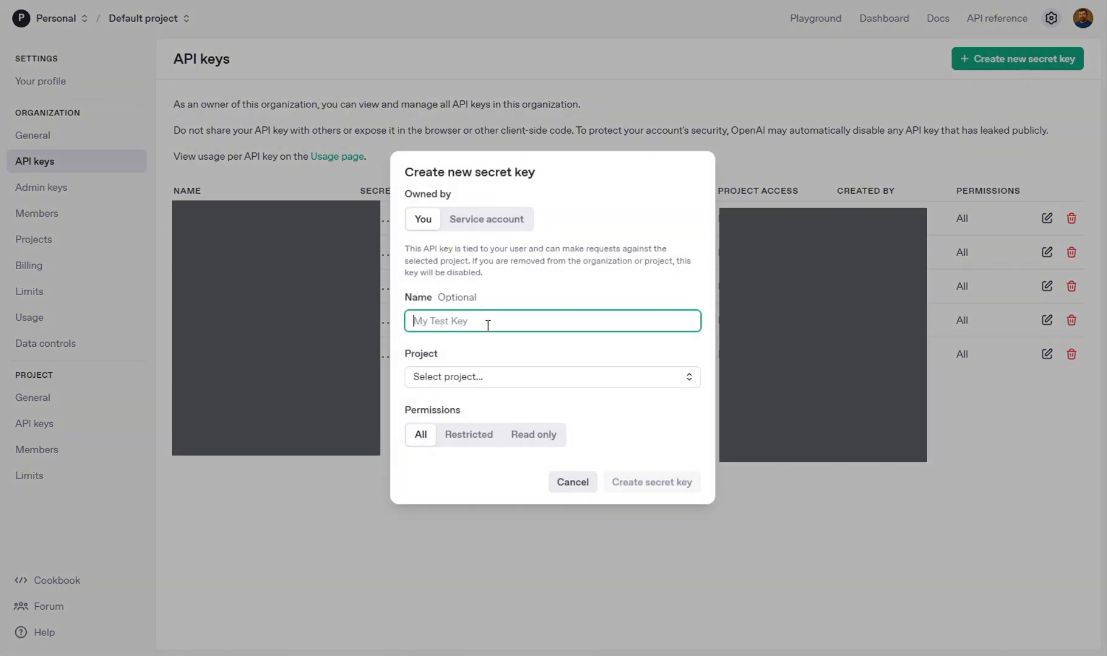
type("testkey")
Assign the key to the Default project, generate it, and copy it.
left_click(511, 382)
left_click(483, 411)
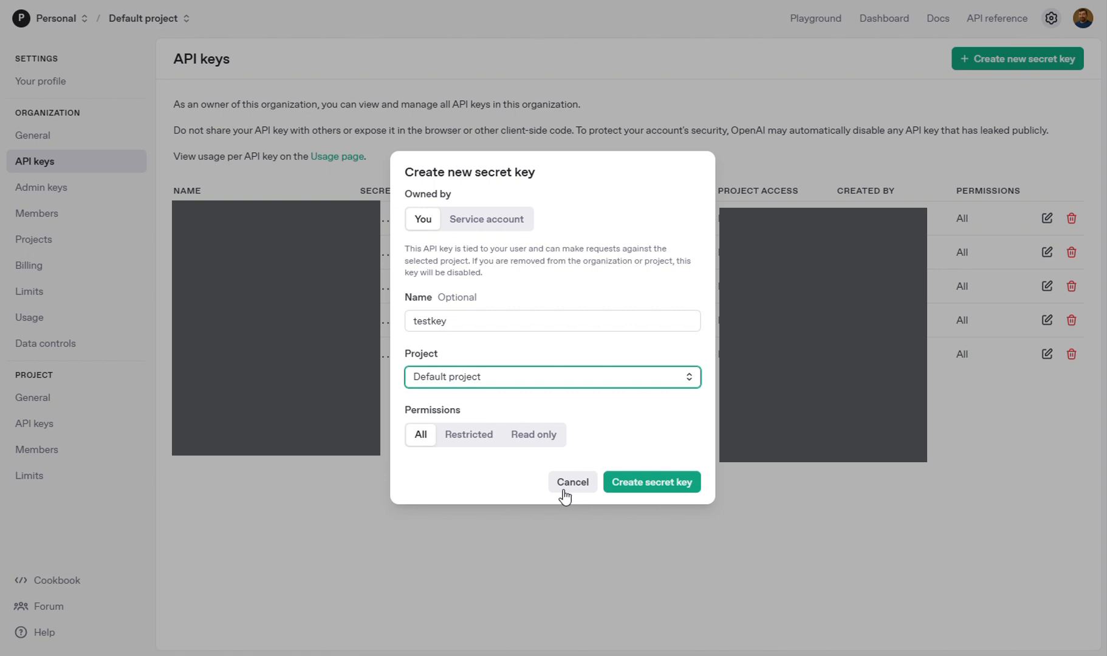
left_click(654, 482)
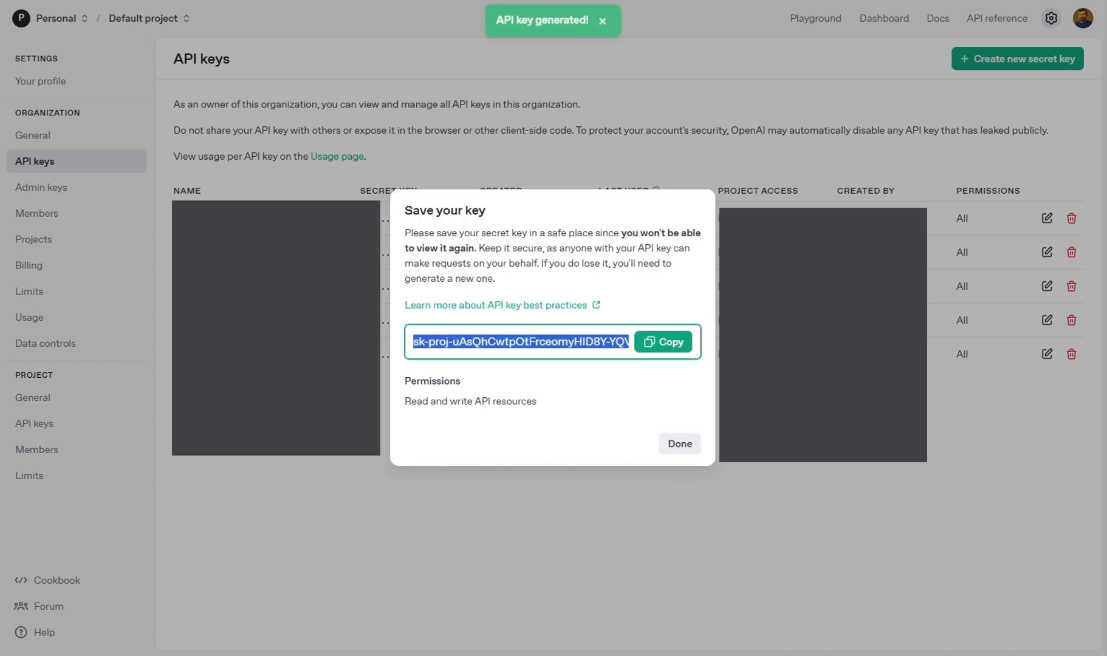
left_click(662, 344)
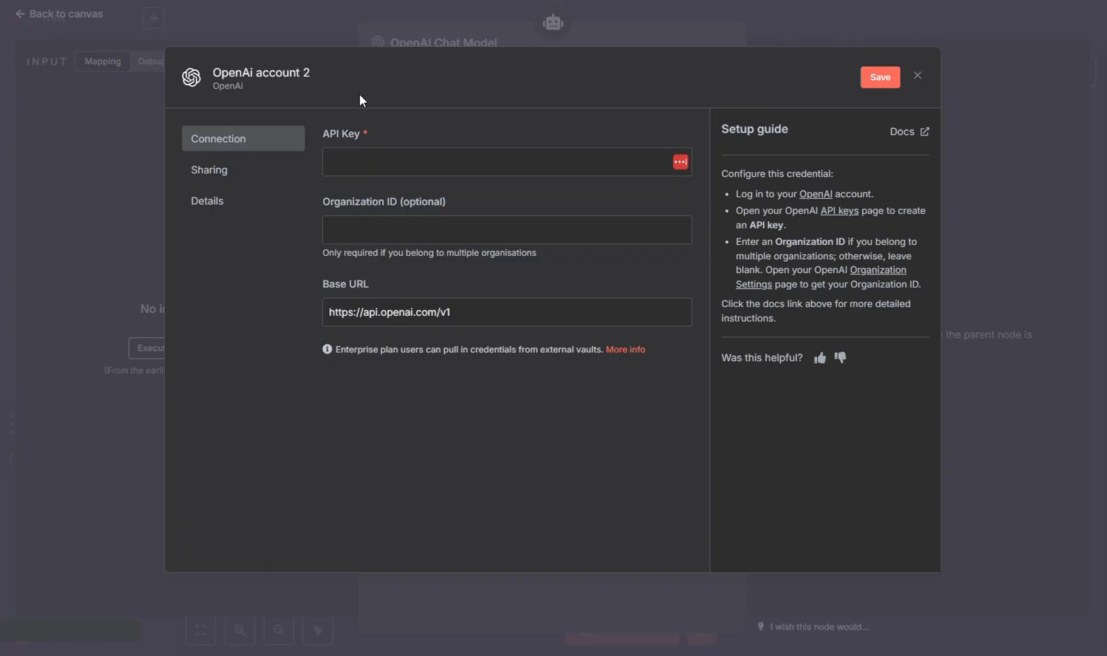
left_click(453, 160)
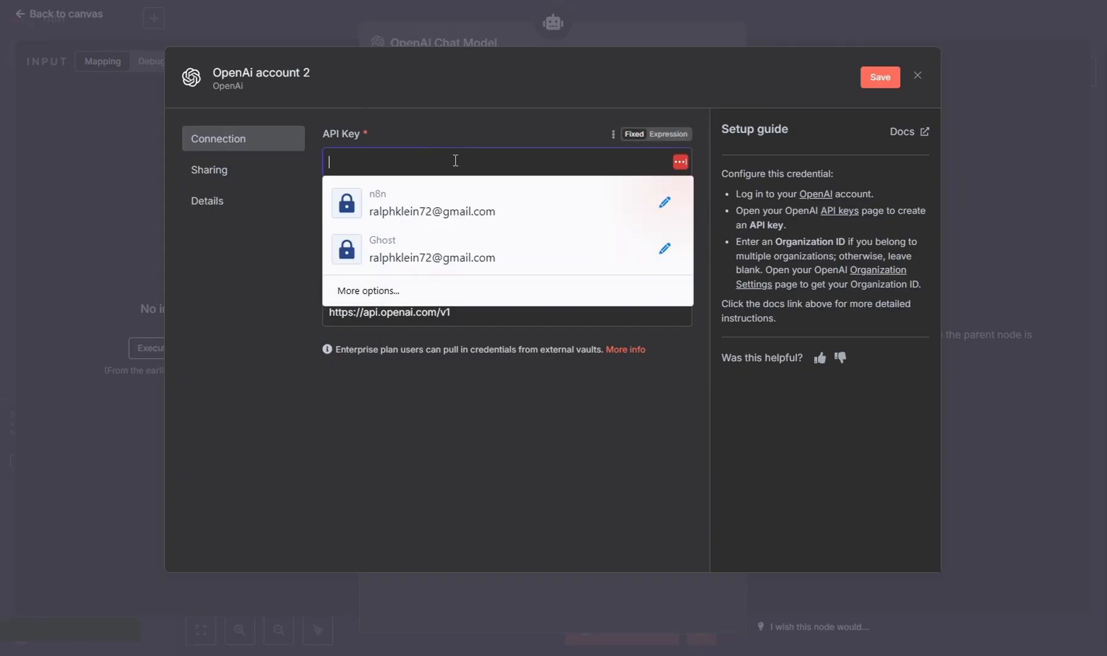
Paste the new key into 'OpenAi account 2' and save it, passing the connection test.
key("ctrl+v")
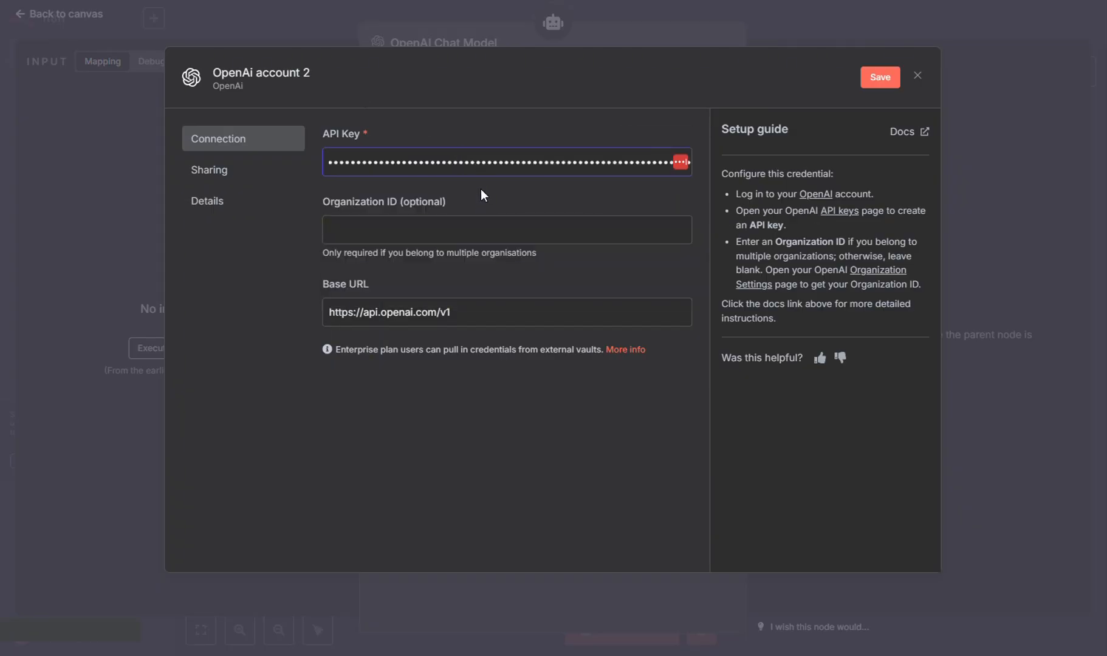
left_click(885, 79)
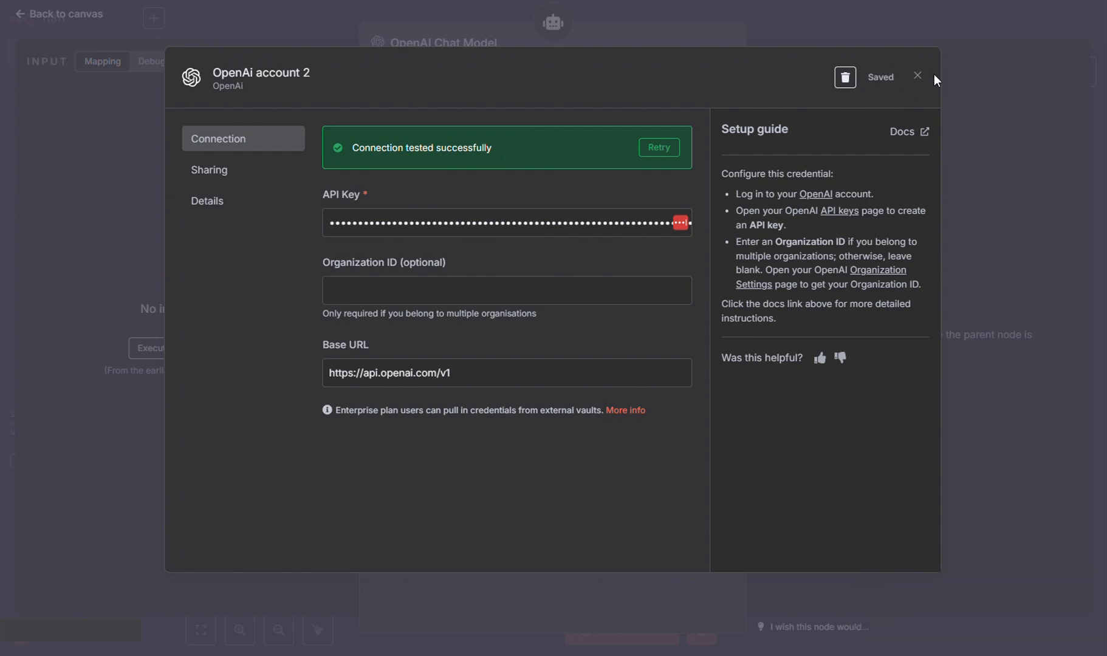
left_click(918, 75)
Back on the canvas, nudge the OpenAI Chat Model node and show the agent's Memory options.
key("Escape")
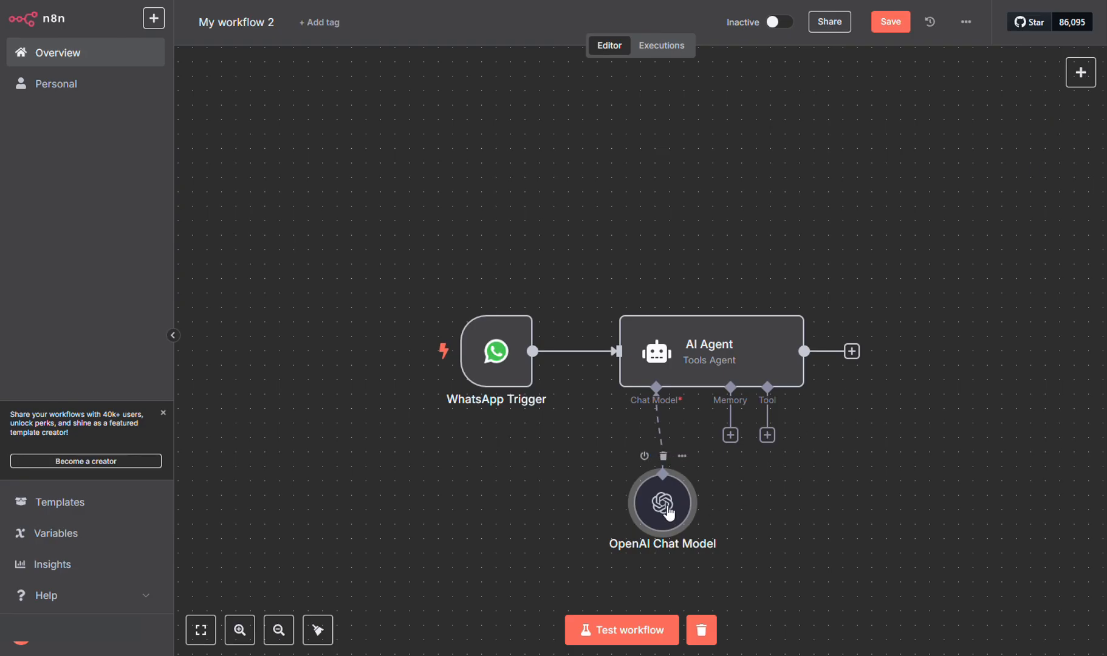
left_click_drag(664, 505, 649, 490)
left_click(947, 489)
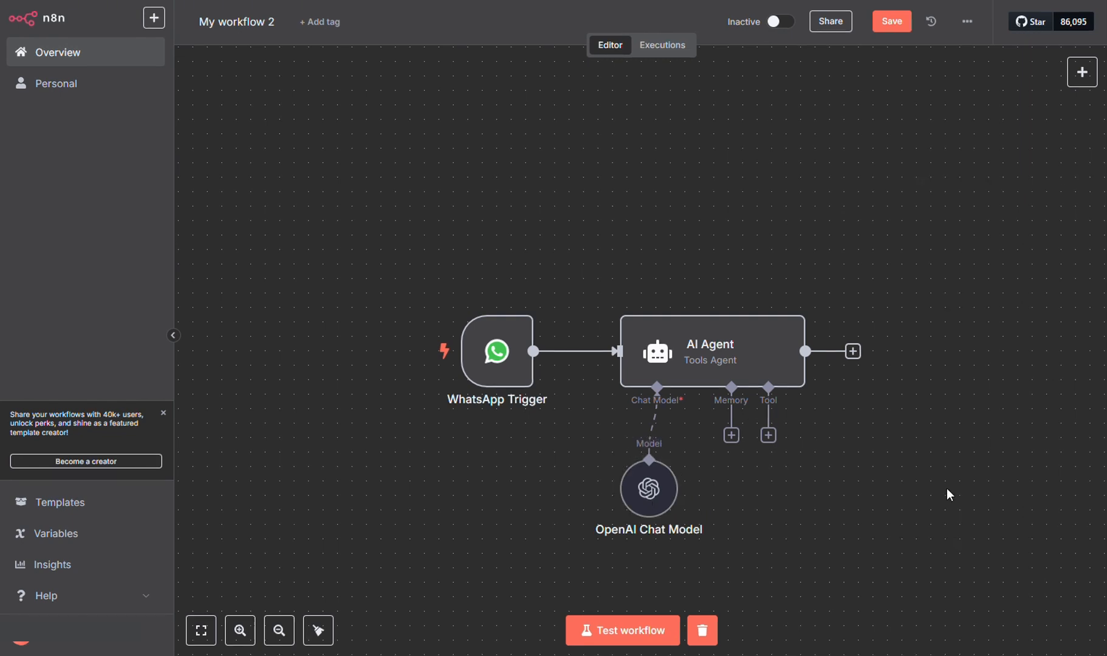
left_click(731, 436)
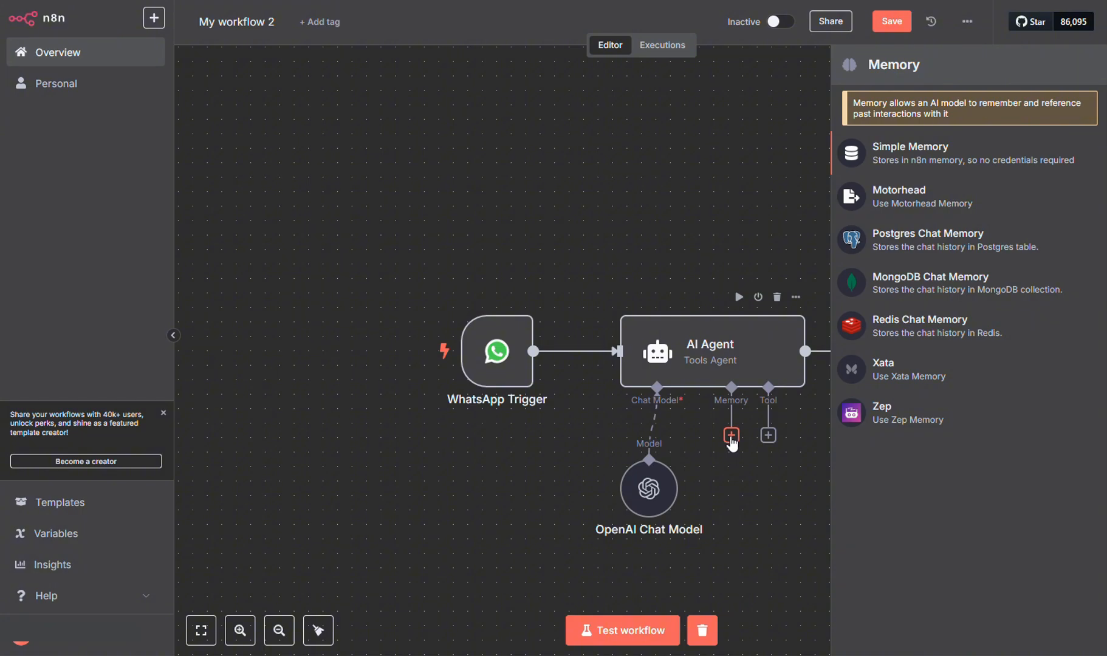
Attach a Simple Memory node (context window 5) and place it beside the OpenAI Chat Model.
left_click(938, 159)
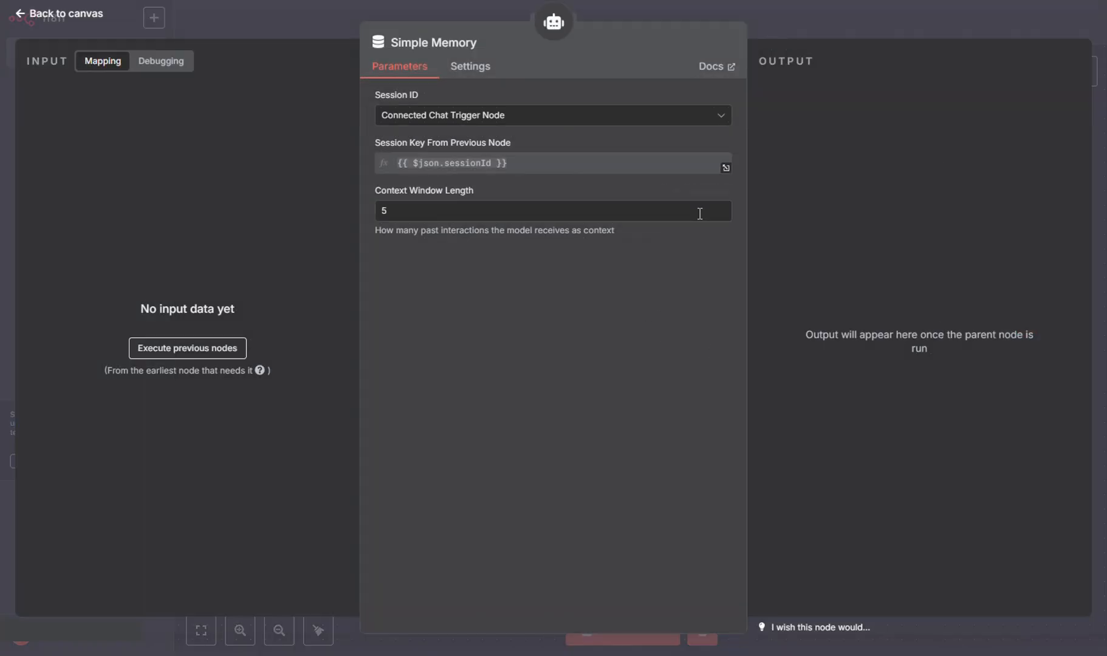
left_click(823, 20)
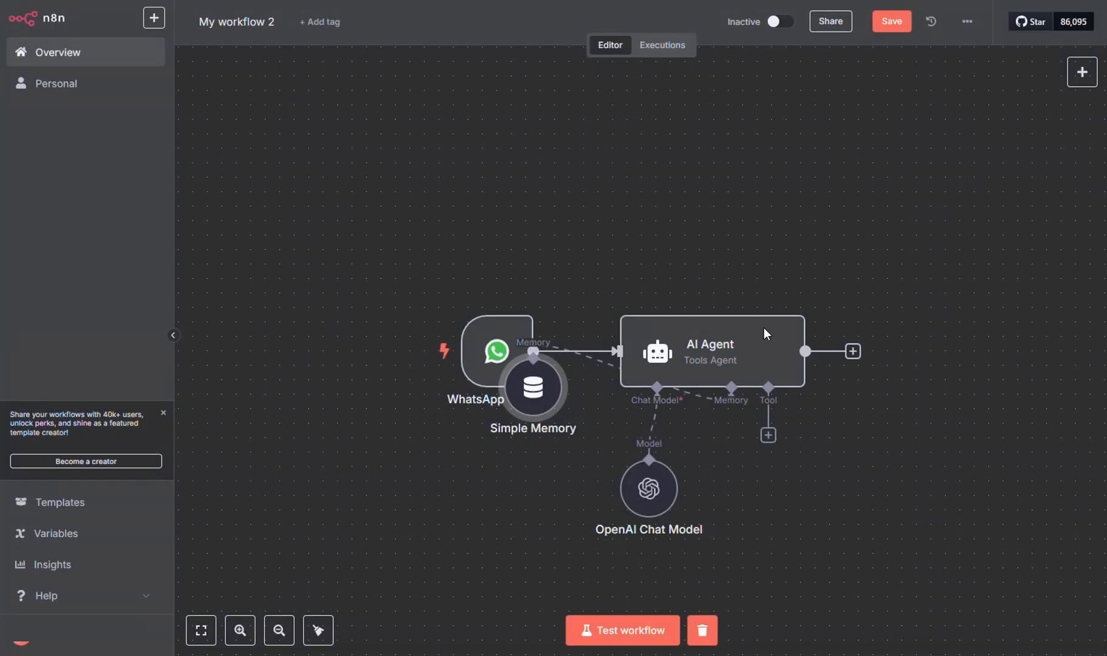
left_click_drag(543, 399, 749, 512)
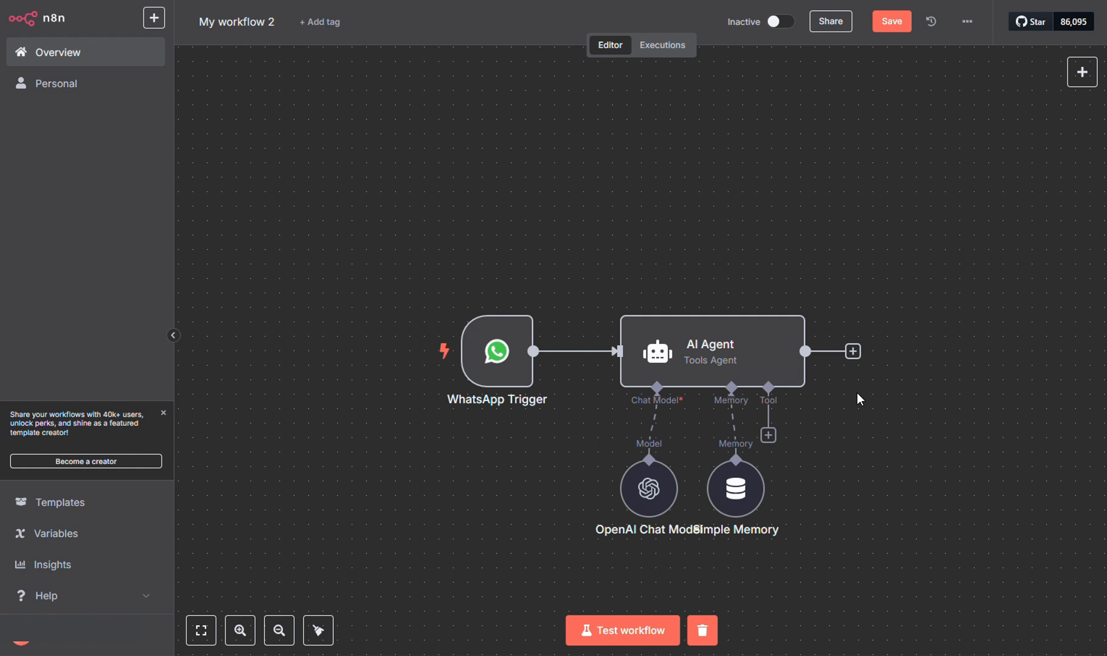
Add a WhatsApp Business Cloud 'Send message' node after the AI Agent and start a new credential.
left_click(854, 359)
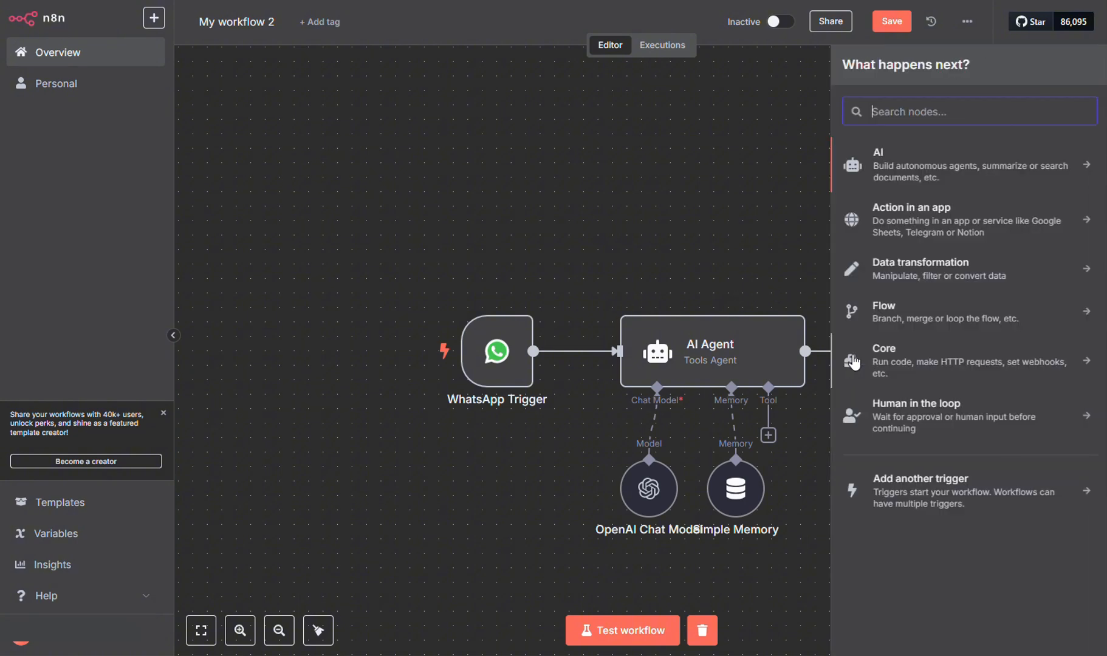
type("wha")
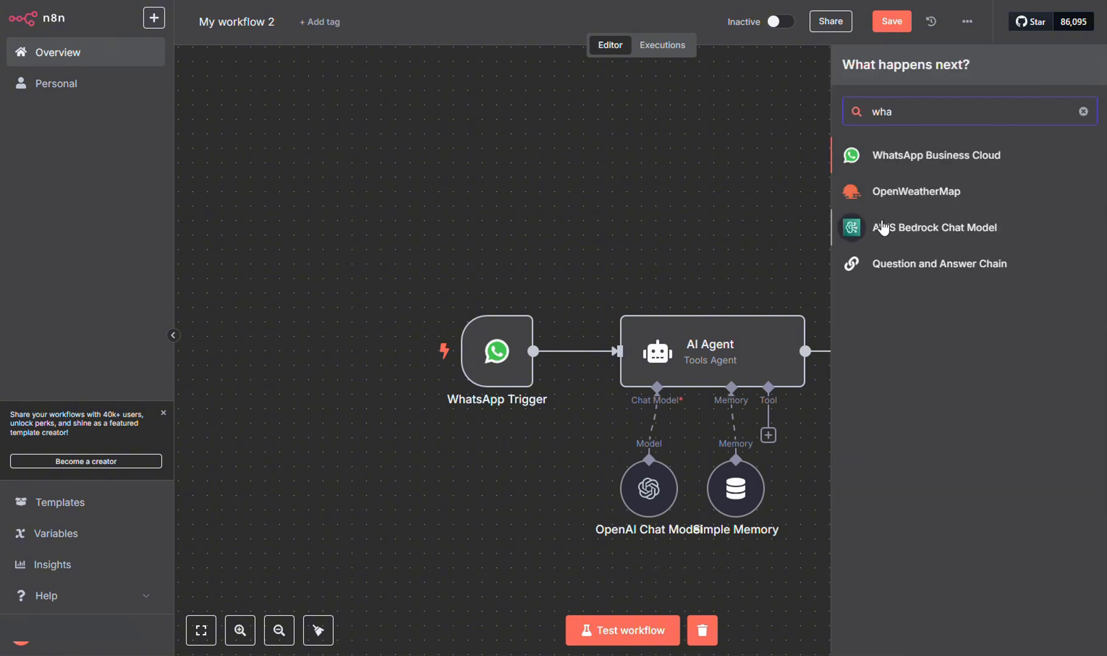
left_click(943, 158)
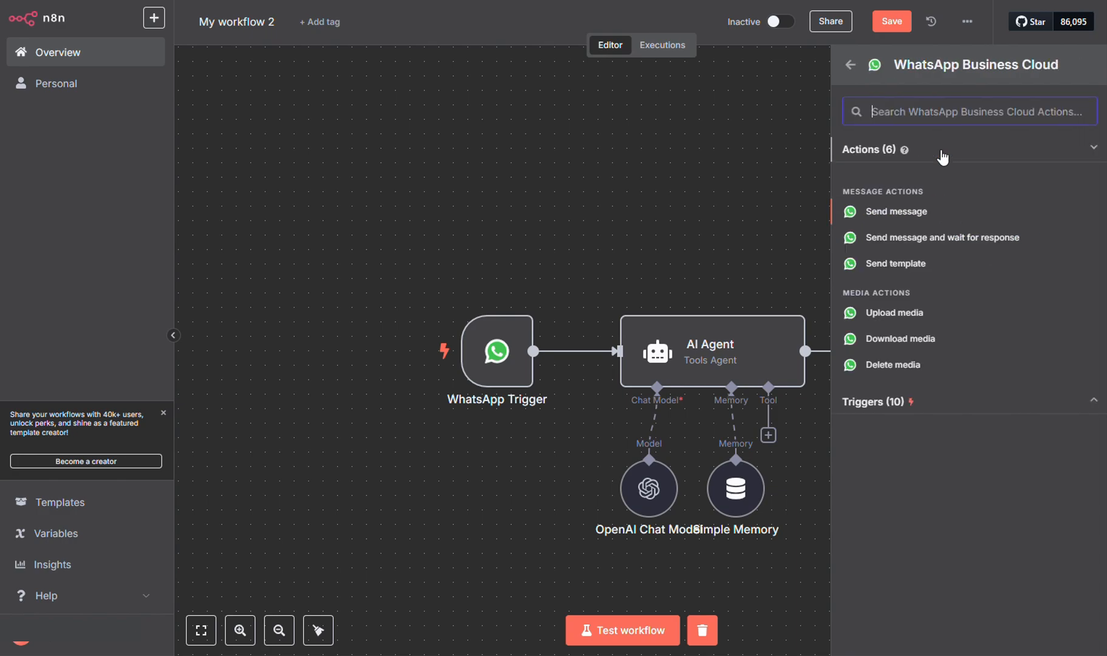
left_click(911, 212)
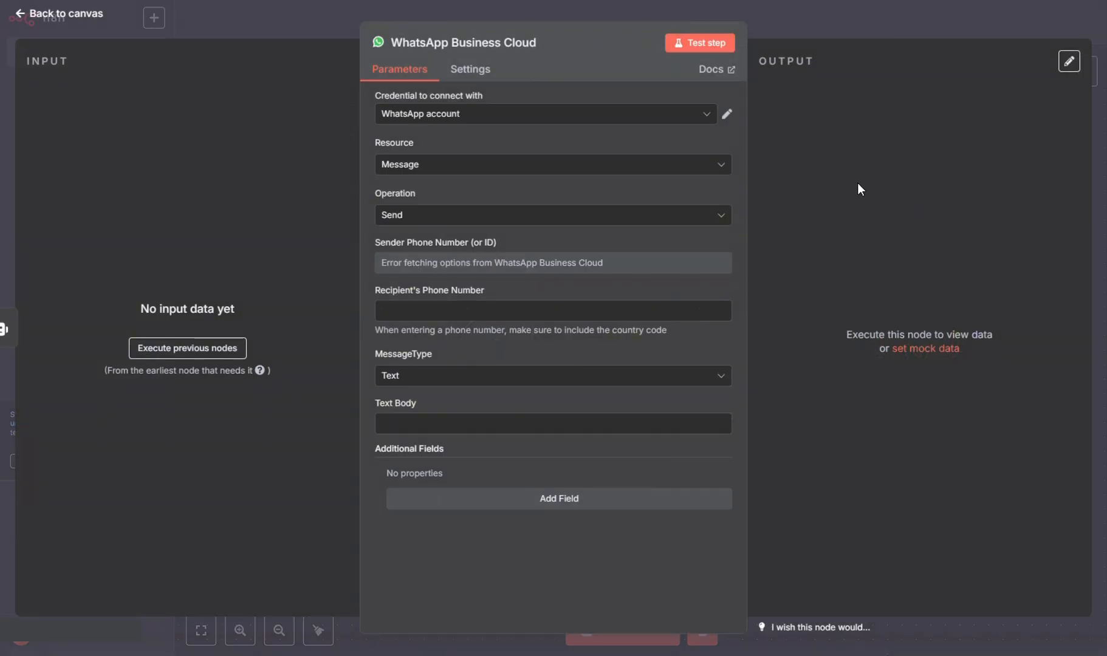
left_click(707, 122)
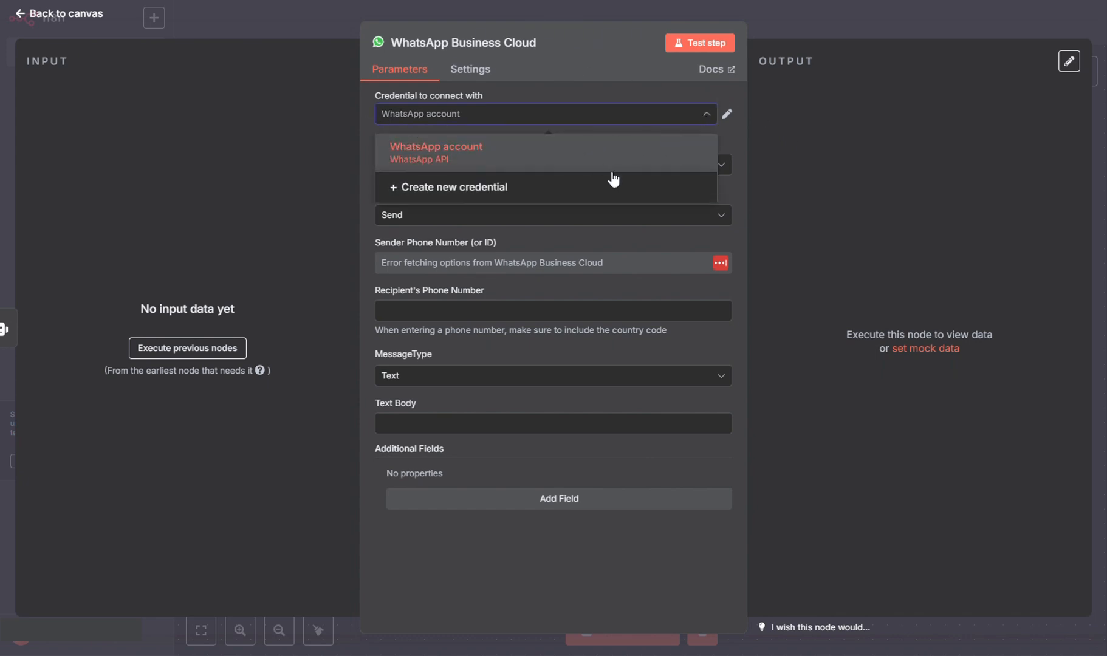
left_click(658, 193)
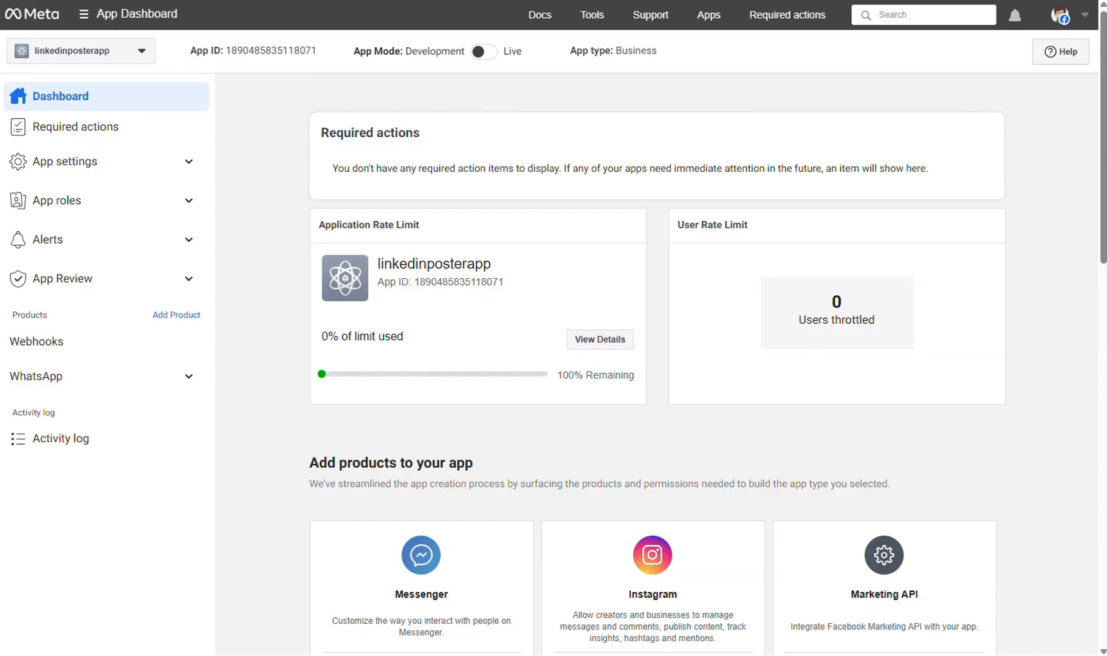
Open the WhatsApp API Setup page in the Meta app dashboard.
left_click(166, 381)
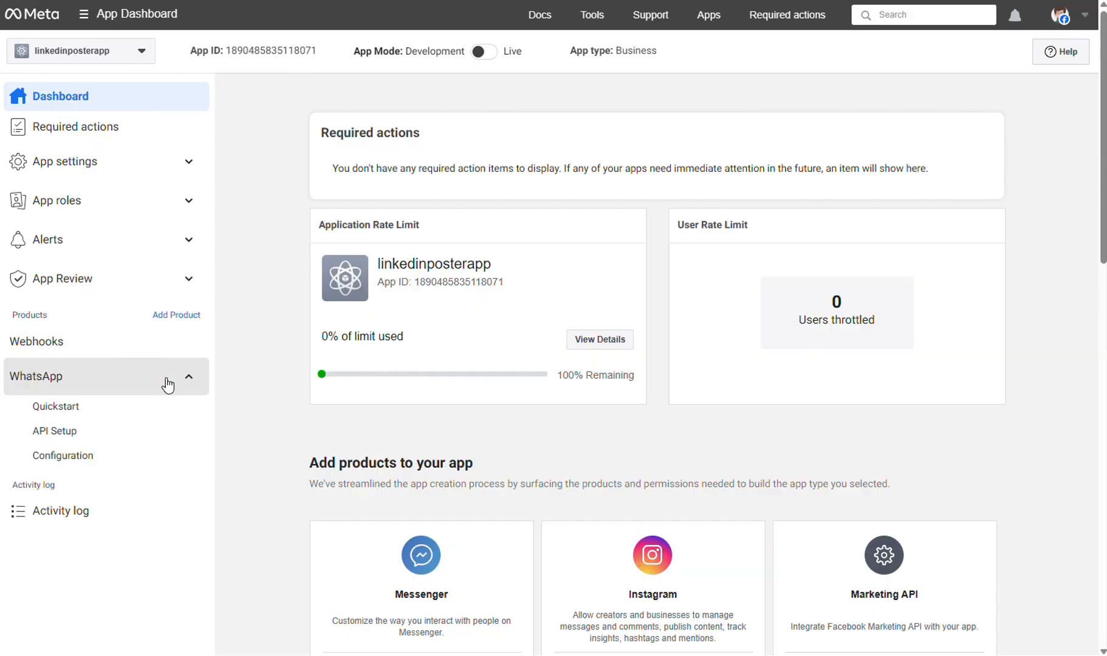
left_click(72, 438)
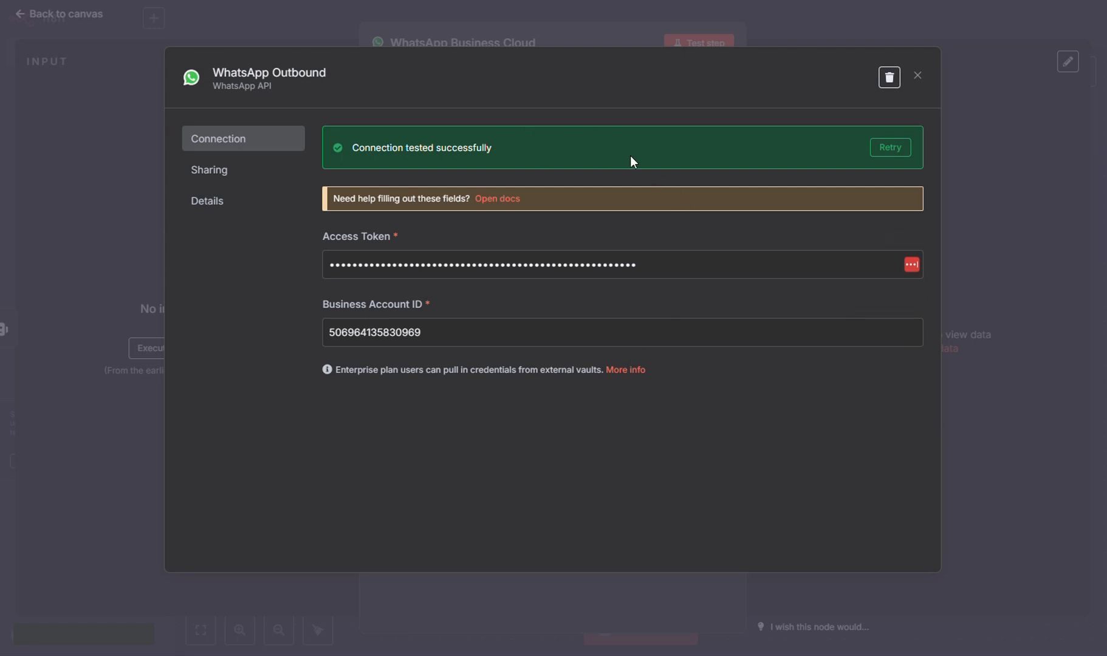
Name the WhatsApp credential 'WhatsApp Outbound' and return to the node.
left_click(282, 74)
left_click(564, 81)
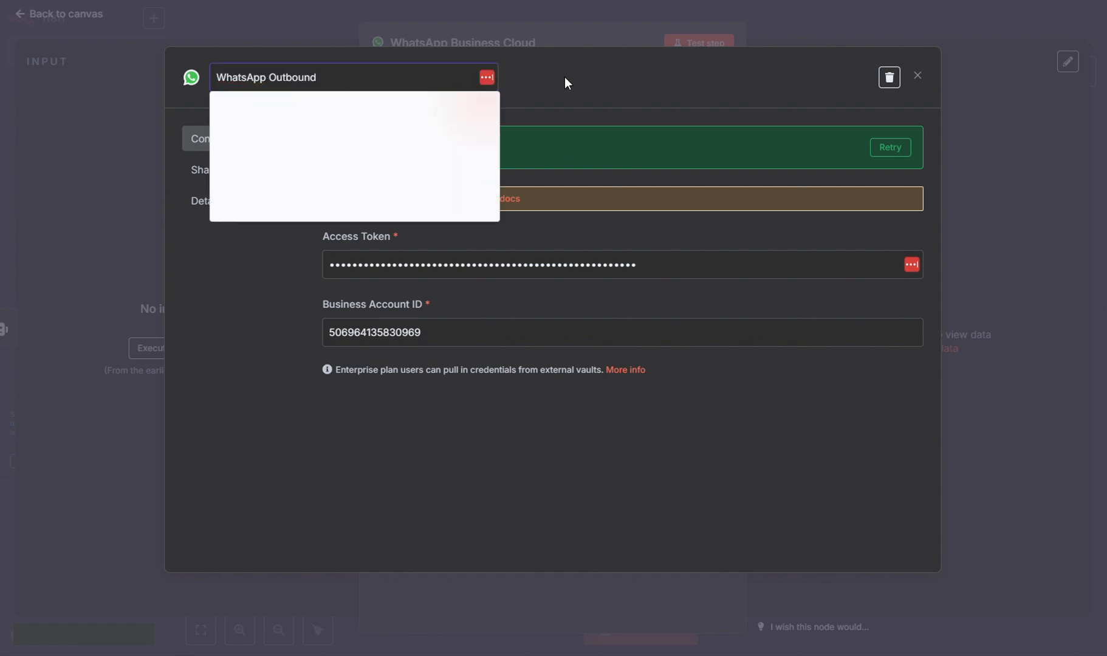
left_click(919, 76)
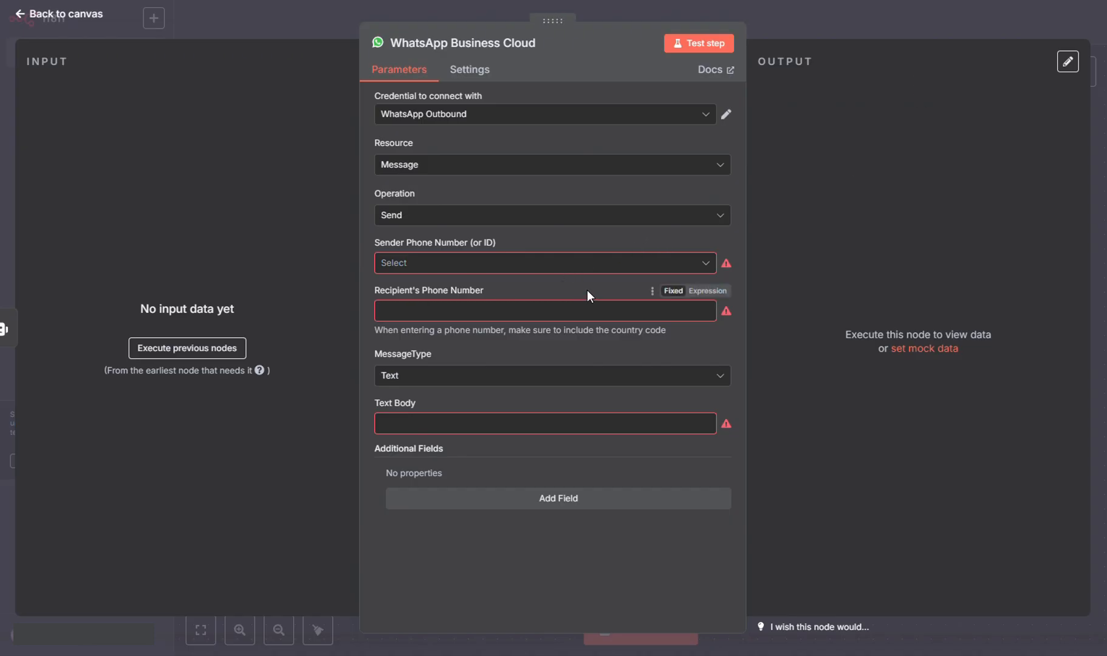
Use the Codebin business number as sender and paste in the recipient's phone number.
left_click(708, 274)
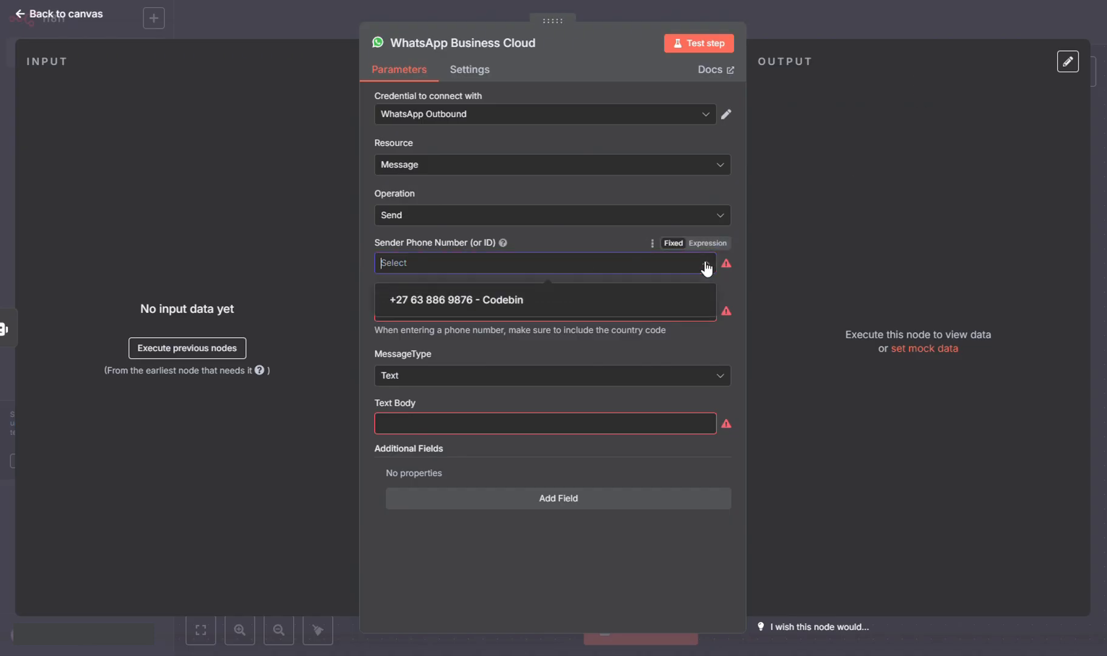
left_click(480, 307)
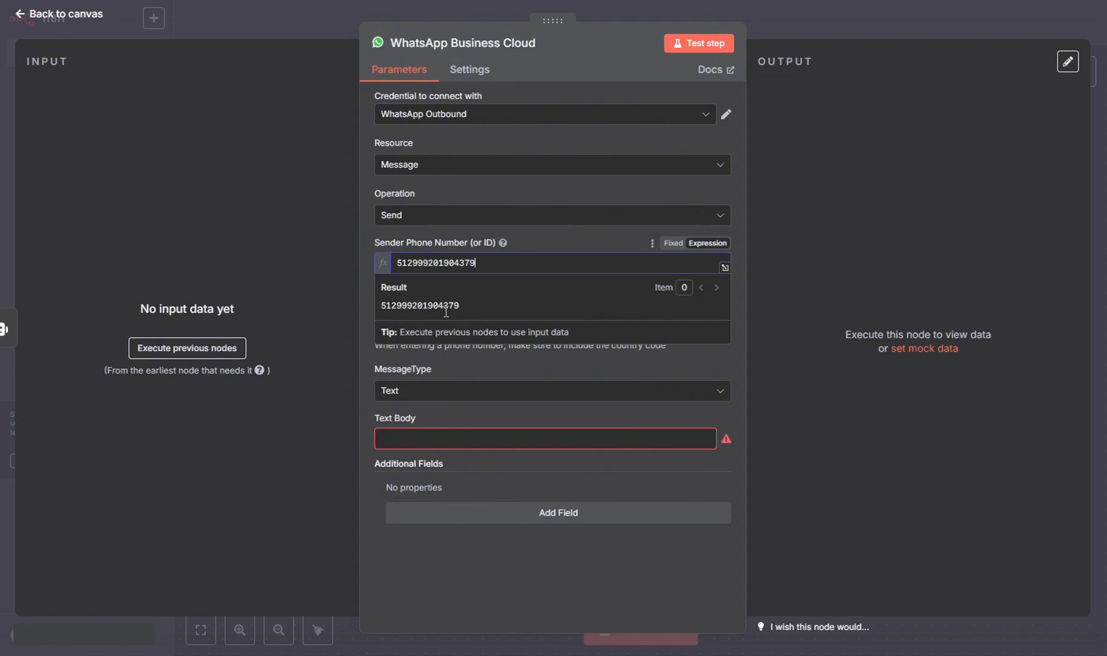
left_click(368, 366)
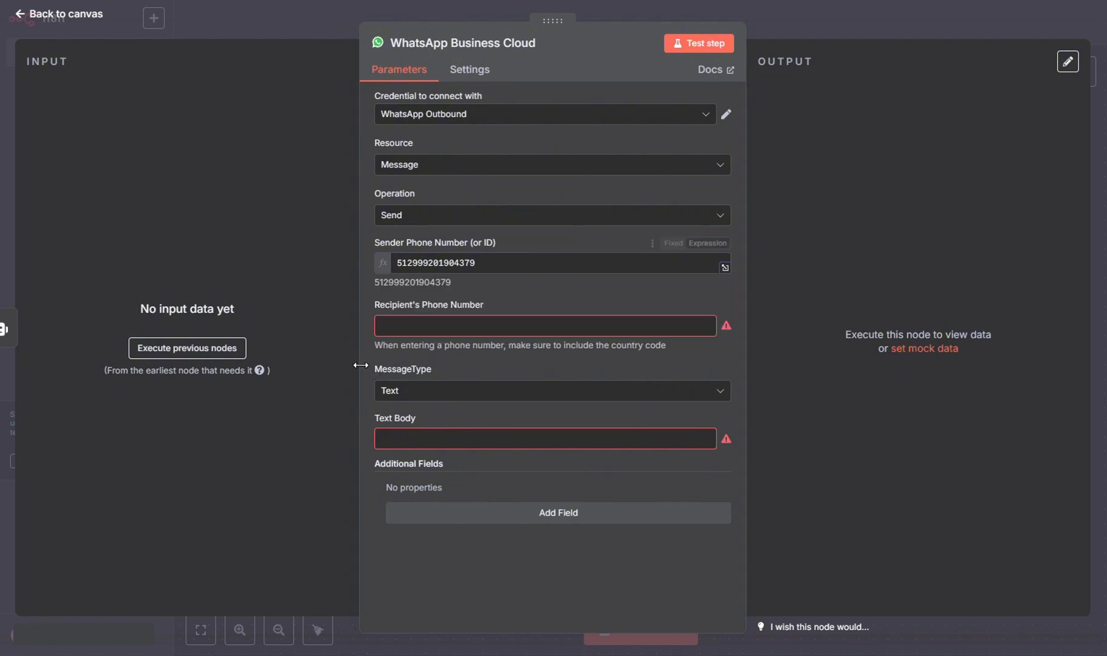
left_click(433, 323)
key("ctrl+v")
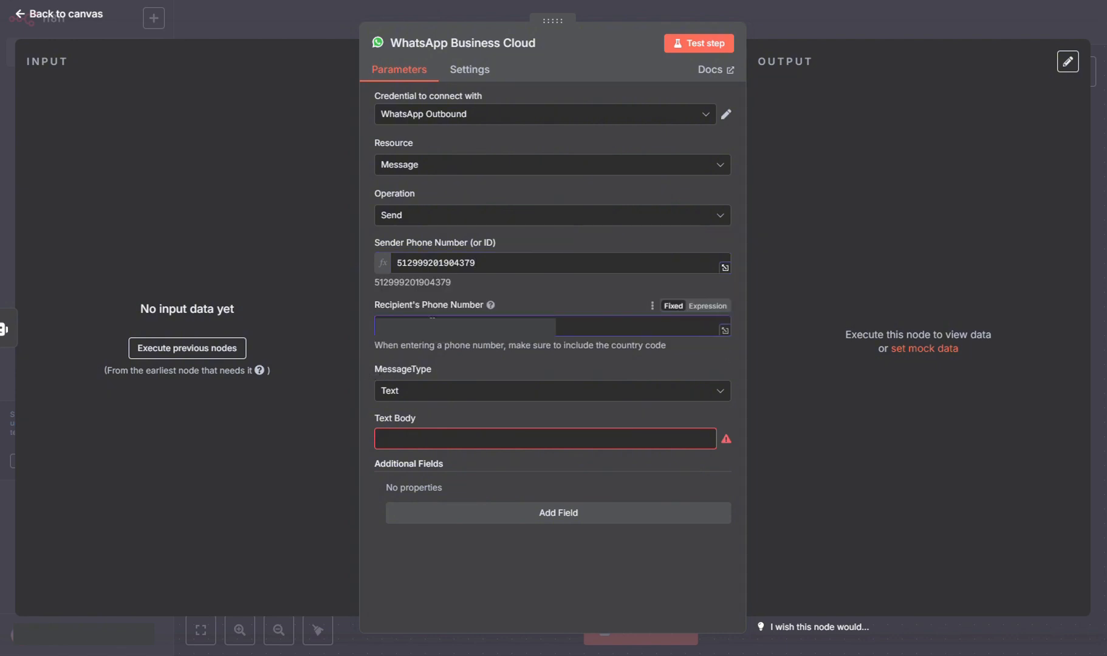
Set the Text Body to 'Great stuff it works' and close the node.
left_click(520, 443)
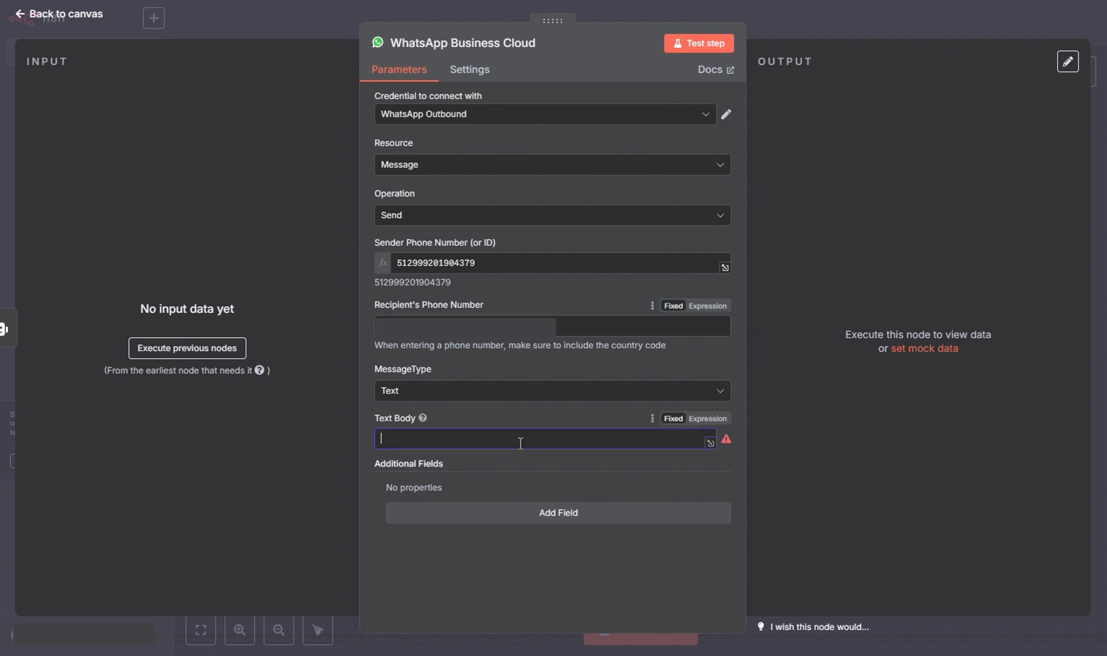
type("Great")
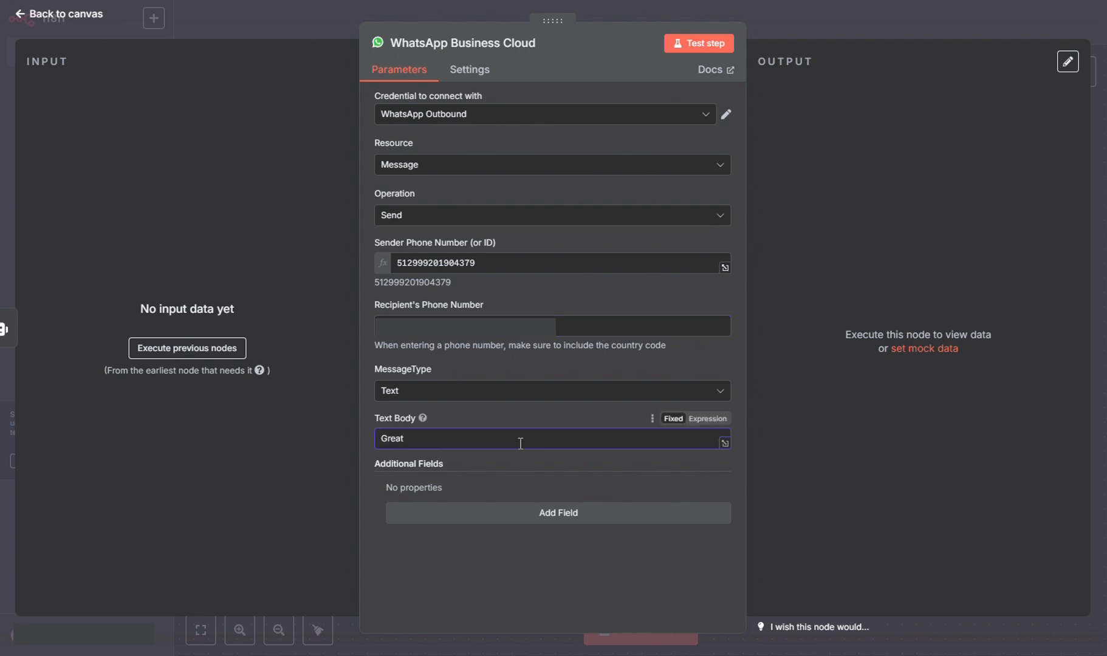
type(" stuff it work")
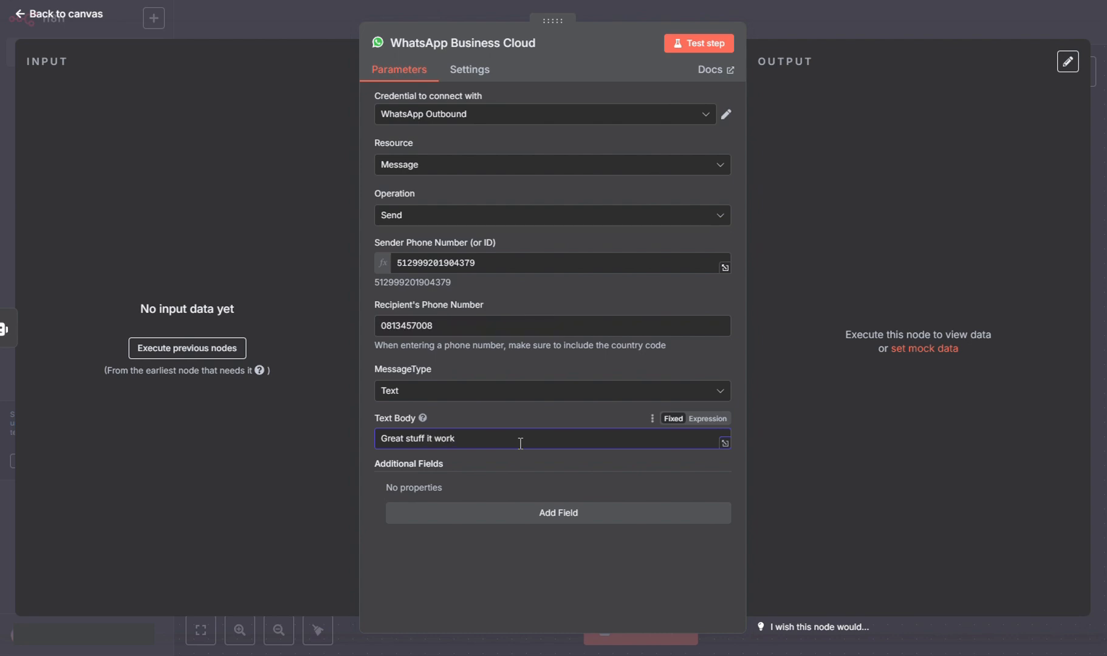
type("s!")
key("Escape")
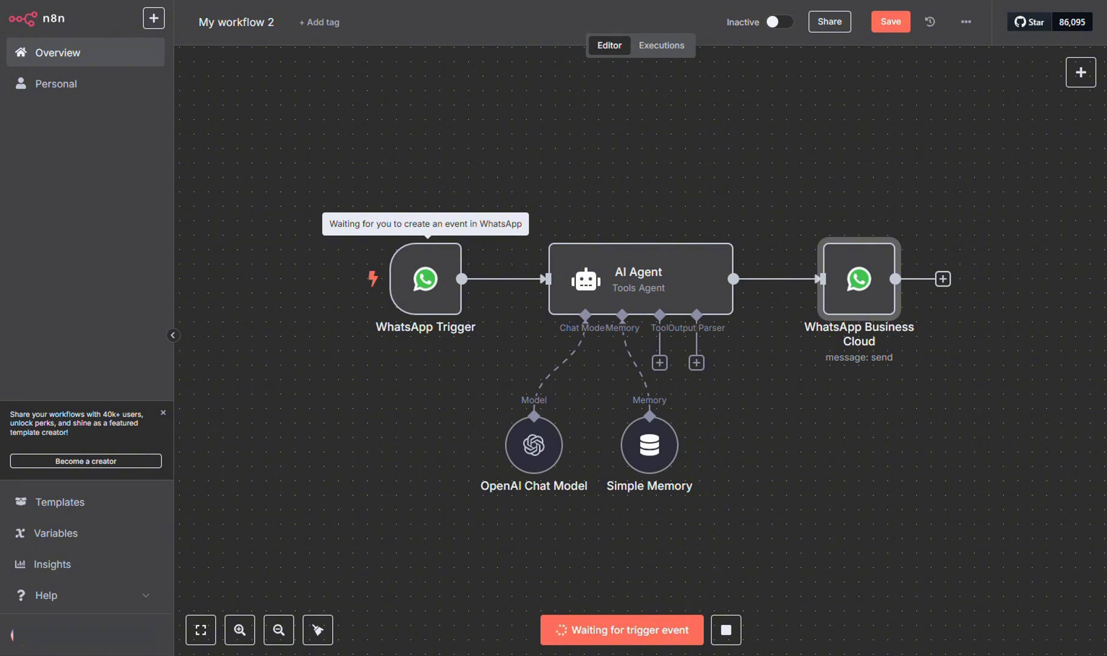
Send the WhatsApp message 'test' to trigger the workflow.
left_click_drag(0, 44, 150, 44)
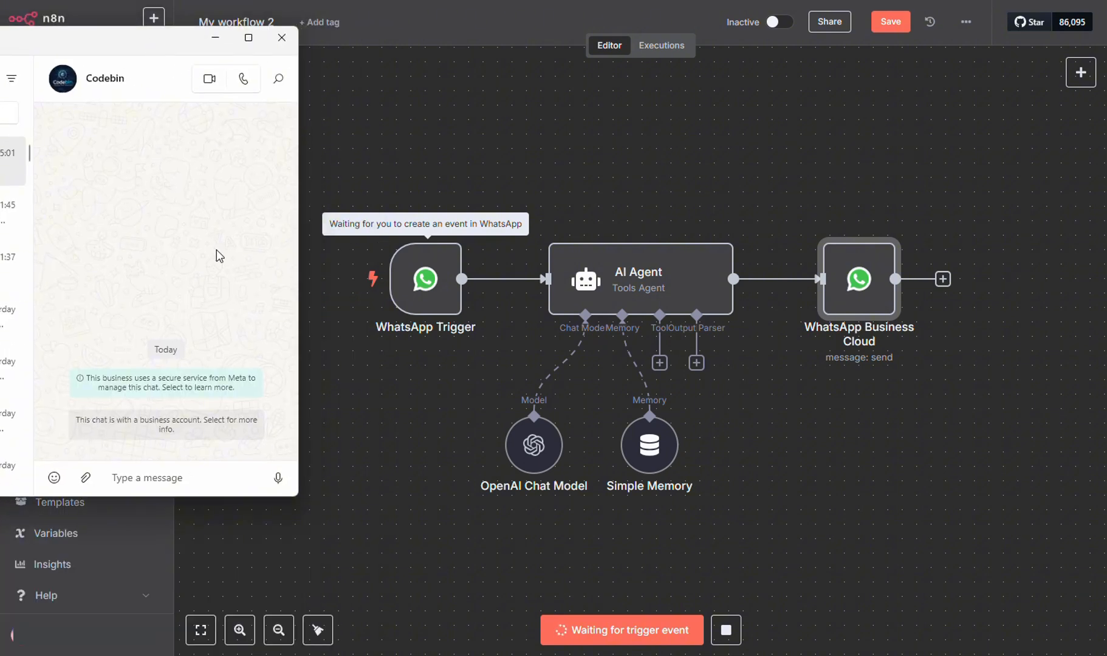
left_click(163, 478)
type("test")
key("Return")
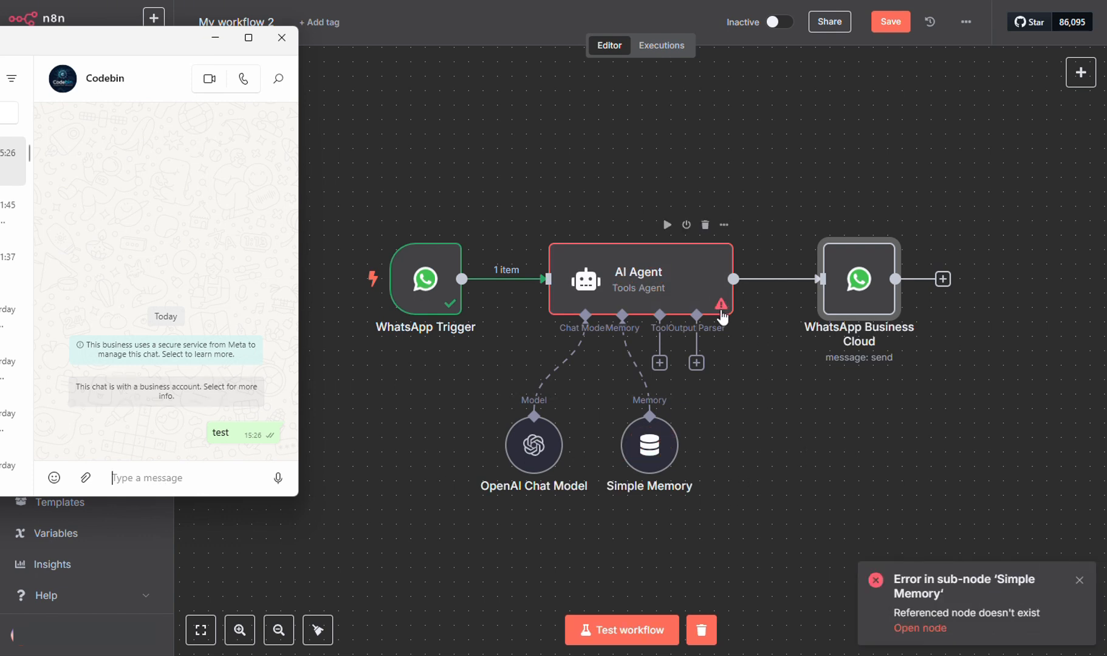
Check the AI Agent, rearrange the chat model and memory nodes, and open Simple Memory.
left_click(693, 293)
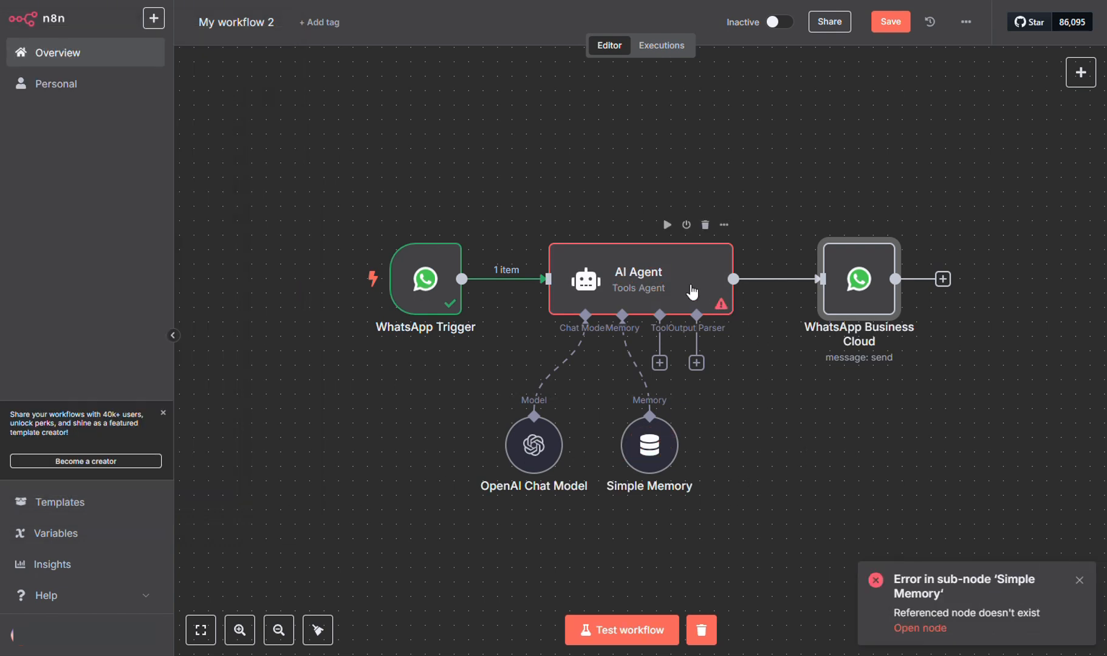
double_click(692, 293)
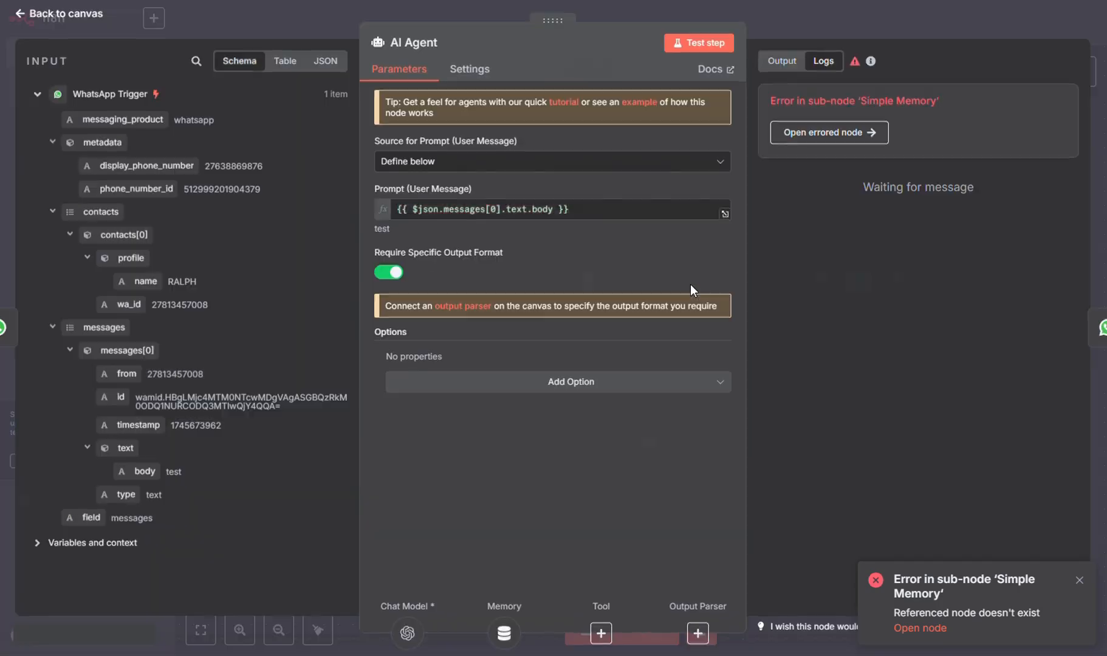
left_click(870, 25)
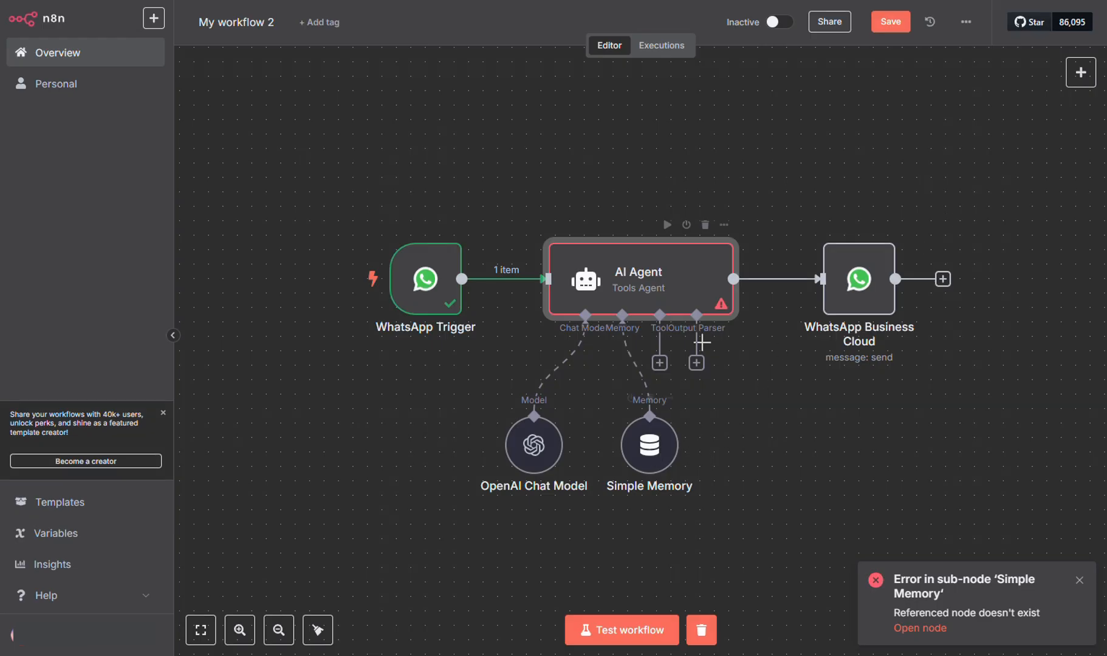
left_click_drag(537, 448, 494, 476)
left_click_drag(642, 444, 584, 443)
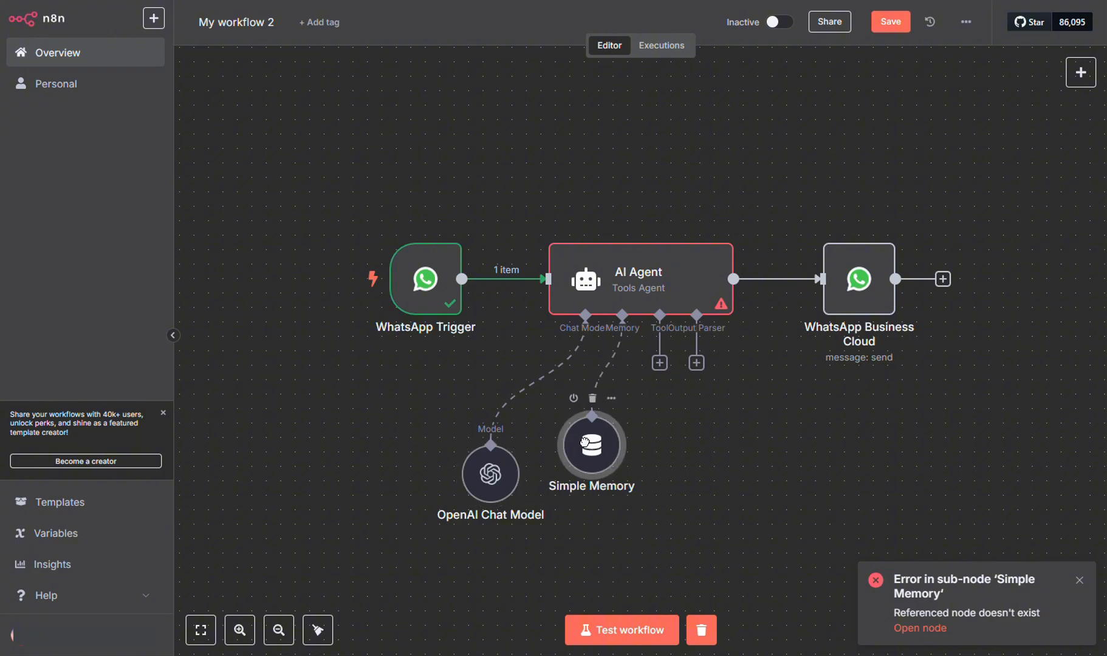
double_click(585, 443)
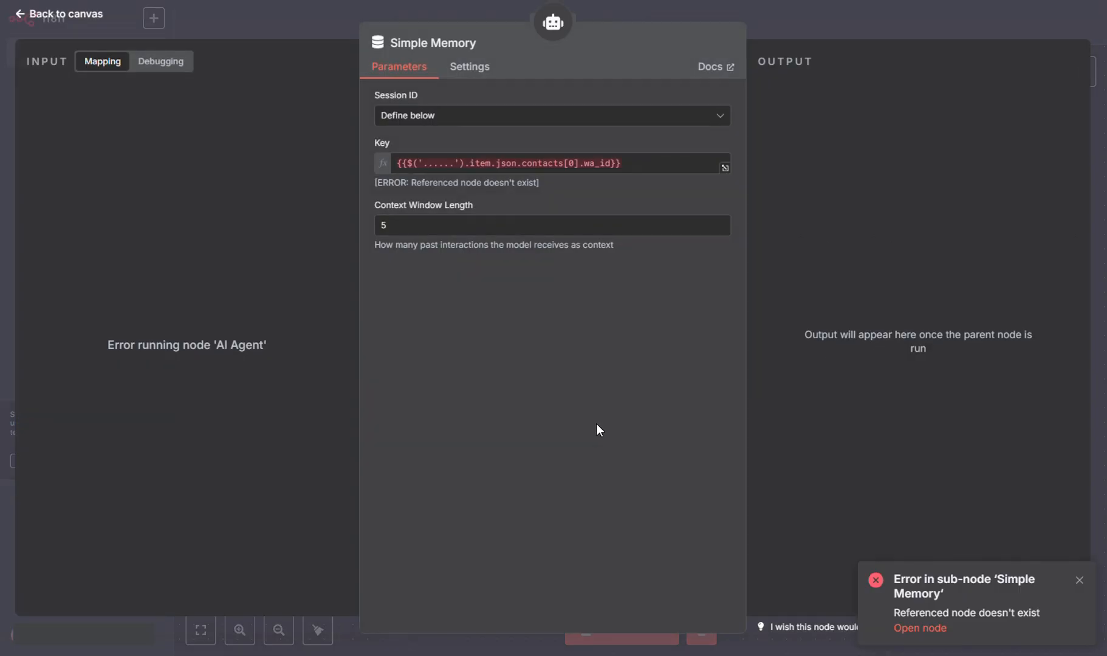
Keep Simple Memory's session ID defined below and inspect the Key expression's result.
left_click_drag(654, 163, 267, 152)
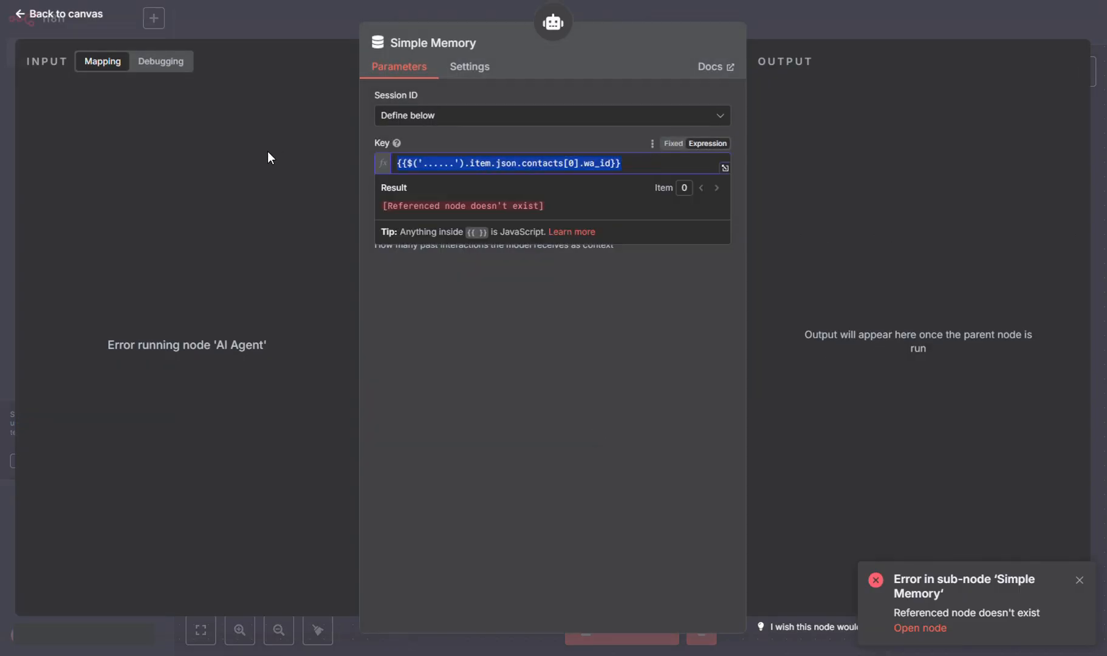
left_click(435, 116)
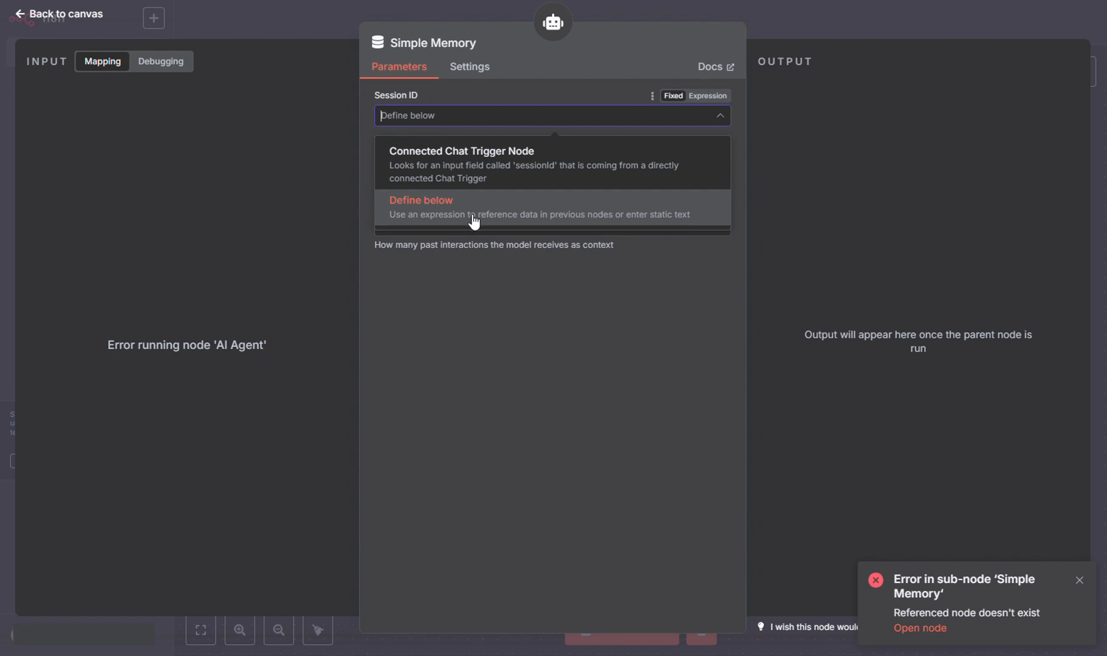
left_click(546, 197)
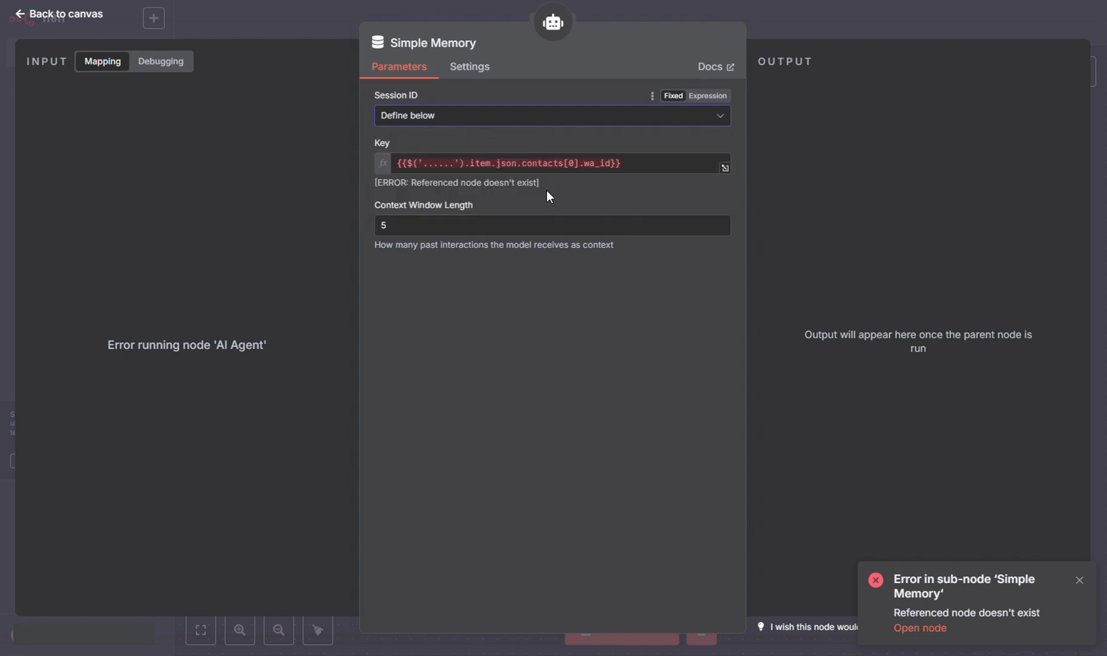
left_click(644, 168)
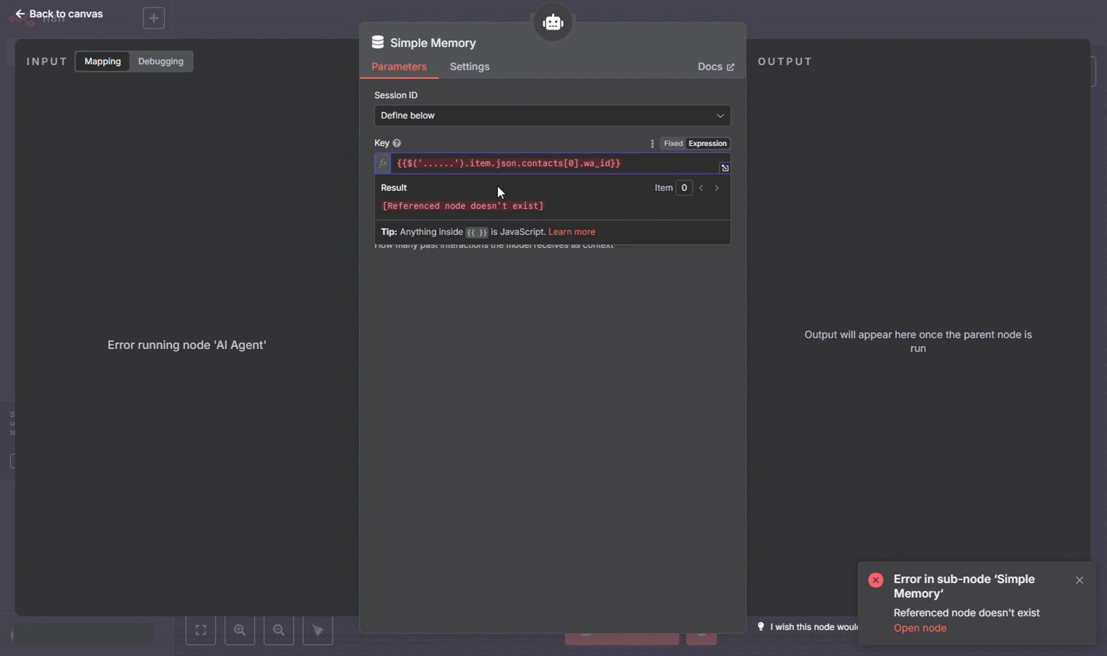
left_click(312, 32)
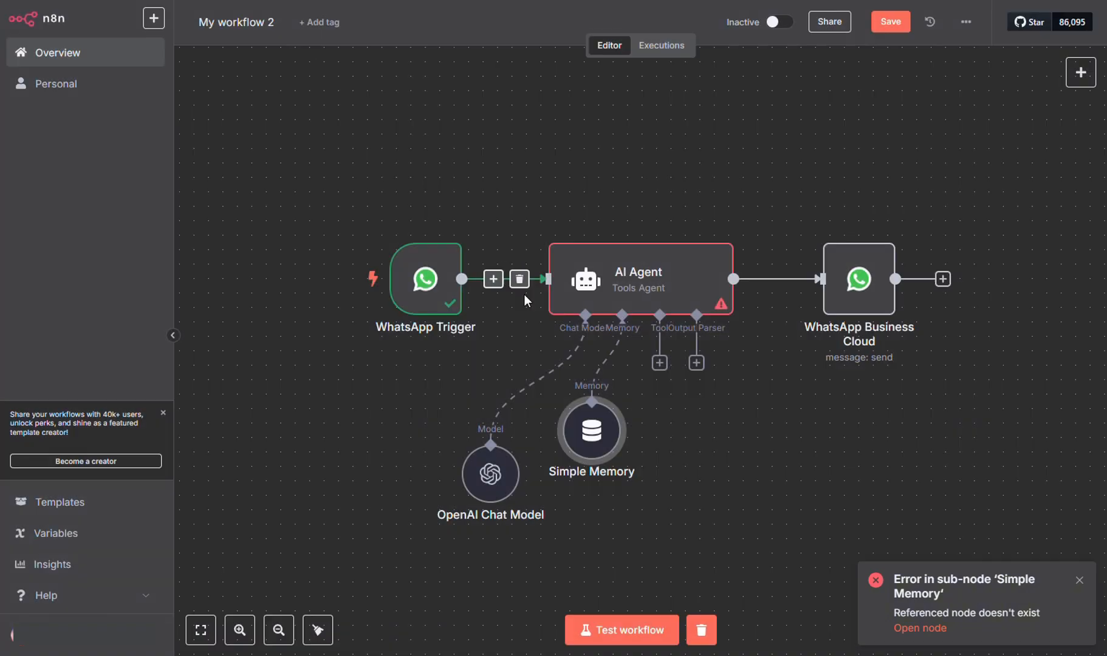
Copy the trigger's name 'WhatsApp Trigger' and paste it over the Key's placeholder node name.
double_click(418, 292)
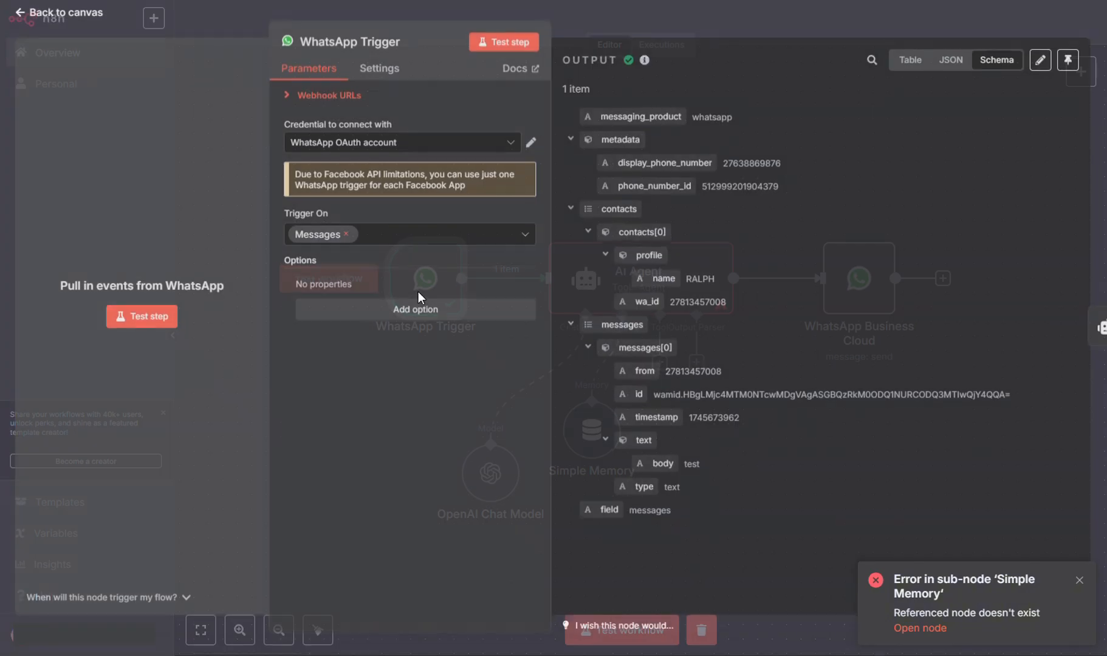
left_click(393, 46)
key("ctrl+c")
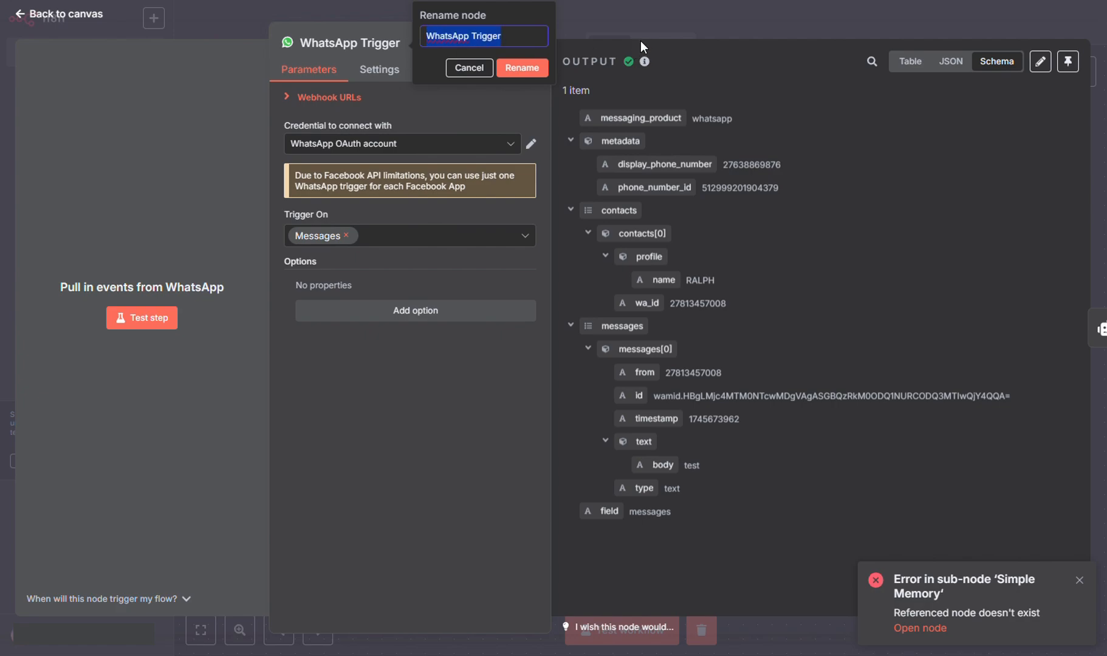
left_click(640, 39)
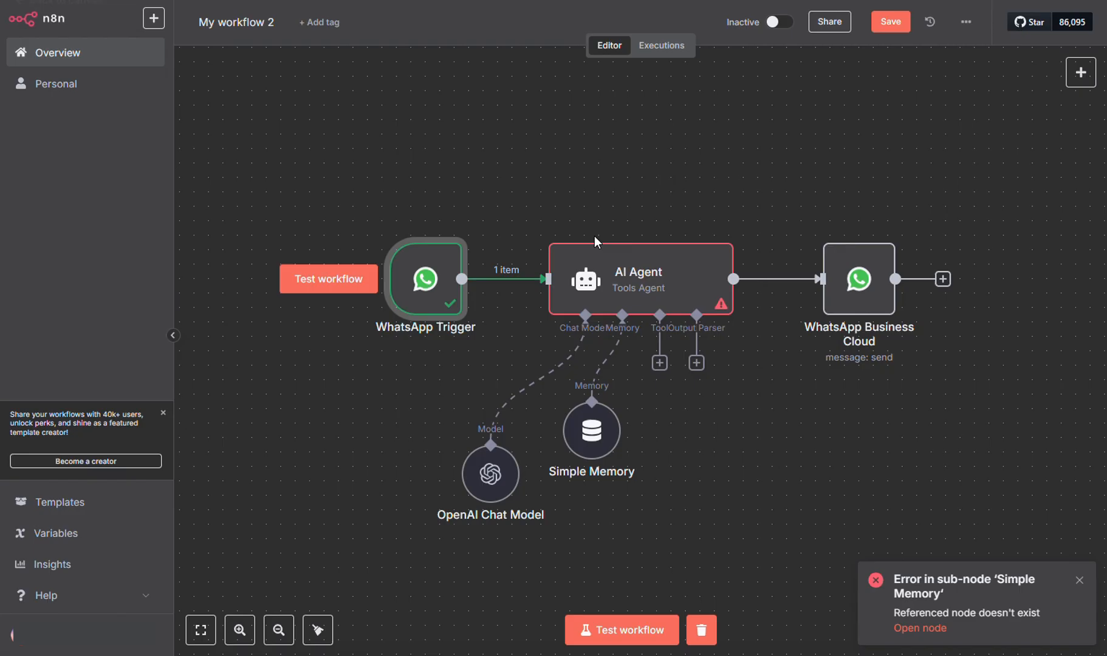
double_click(595, 426)
left_click(448, 164)
left_click_drag(447, 165, 424, 164)
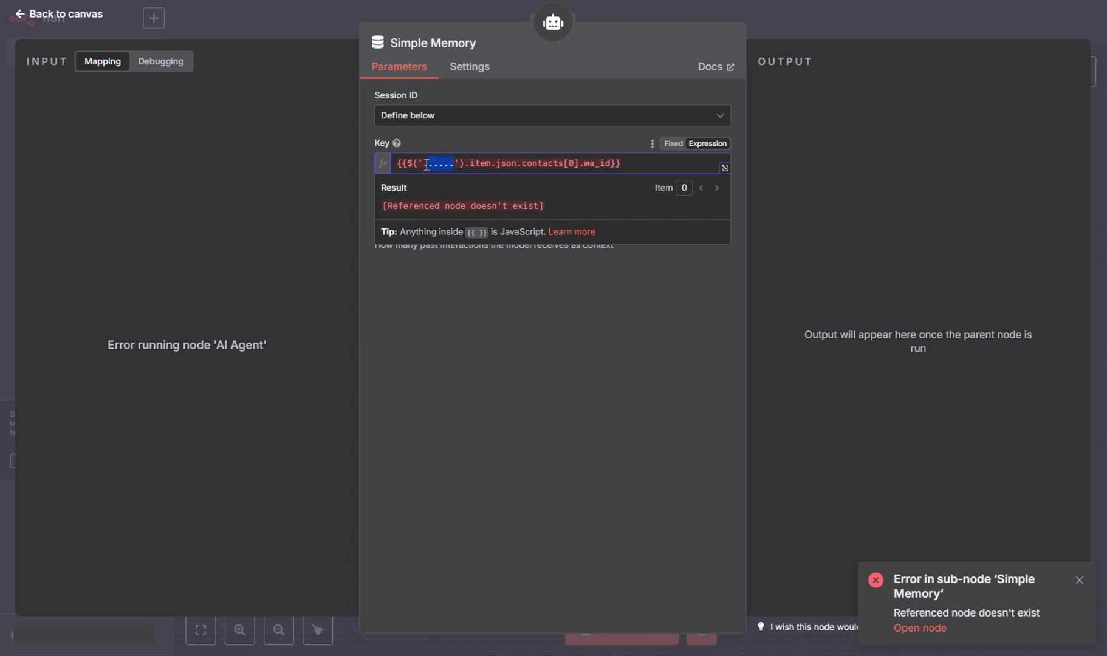
key("ctrl+v")
left_click(809, 287)
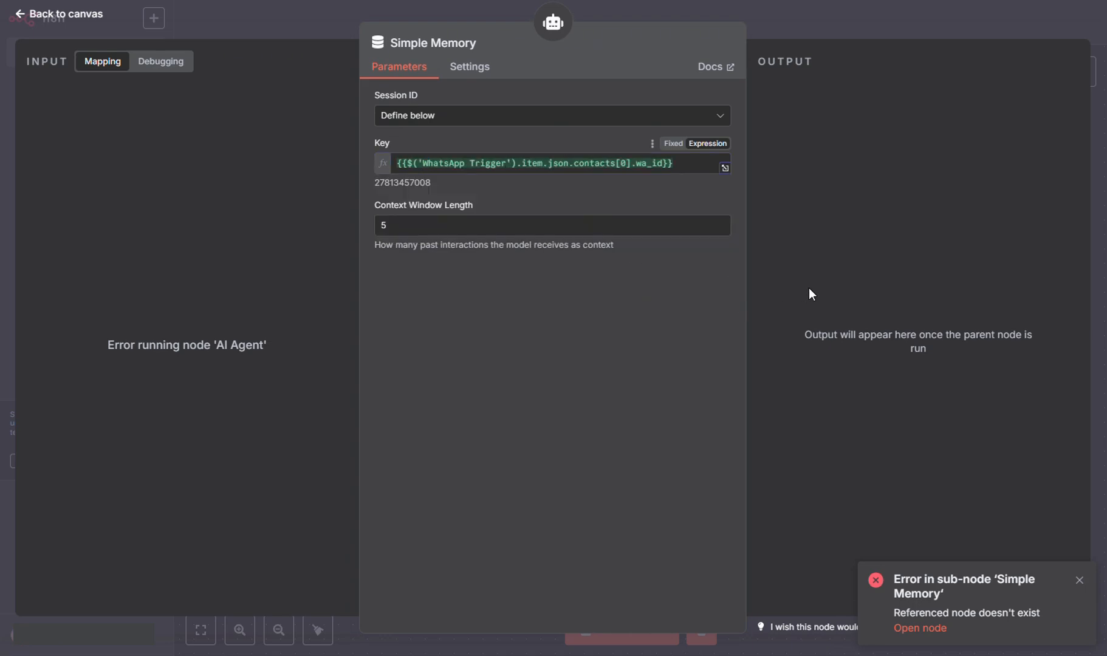
left_click(805, 7)
Start a test run, send a second 'test' WhatsApp message, and confirm the 'Great stuff it works!' reply.
left_click(644, 638)
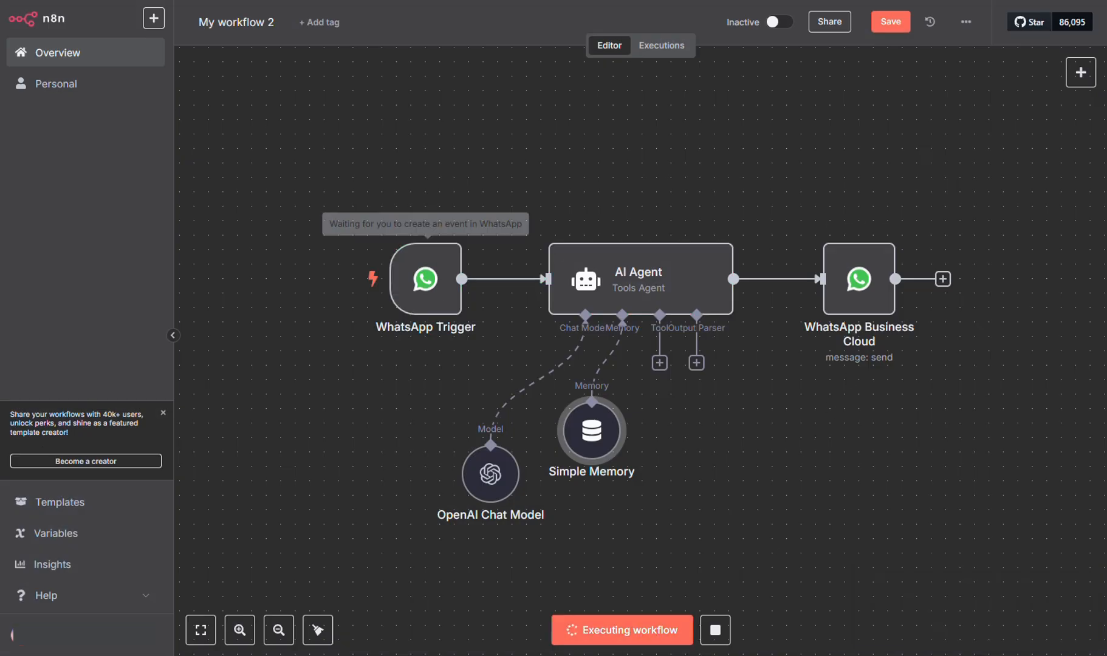
key("alt+Tab")
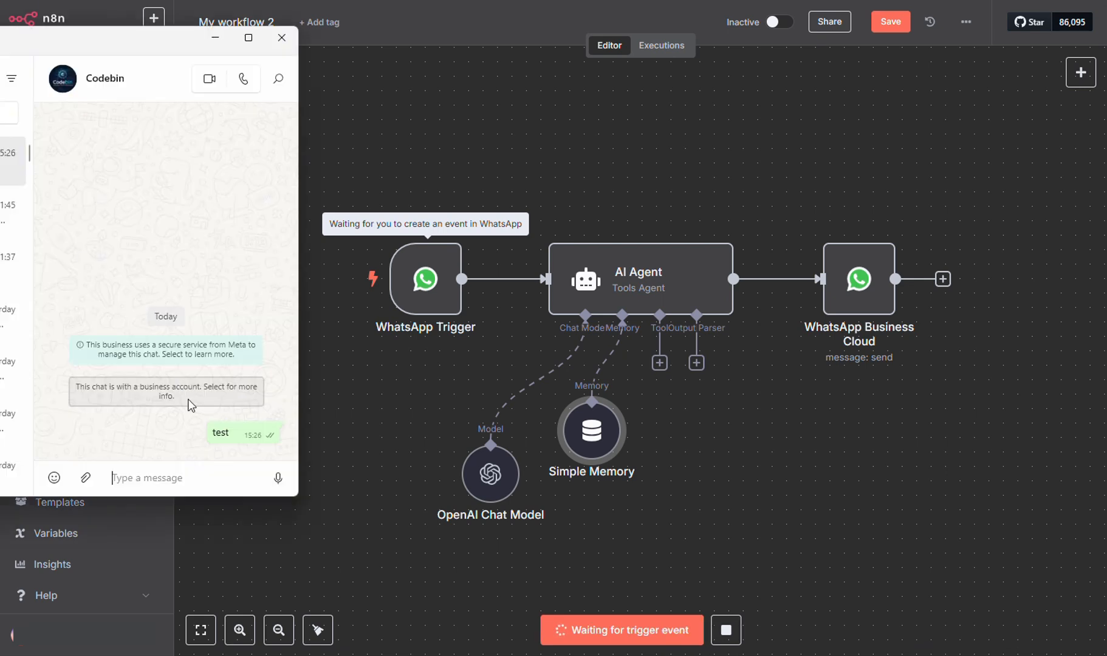
left_click(202, 478)
type("test")
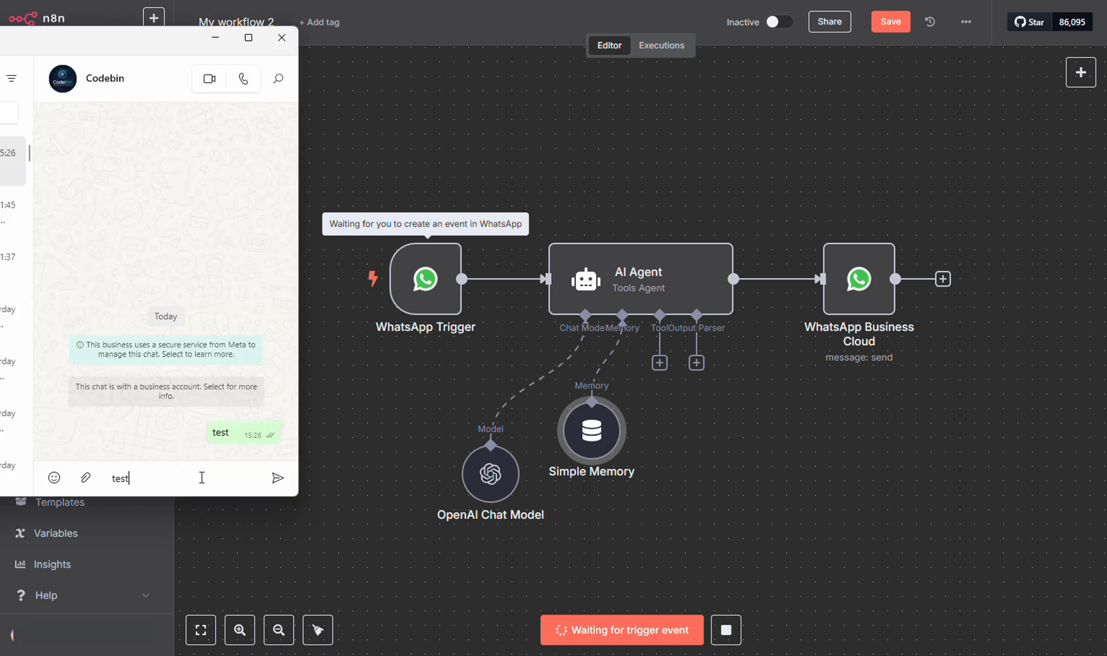
left_click(279, 479)
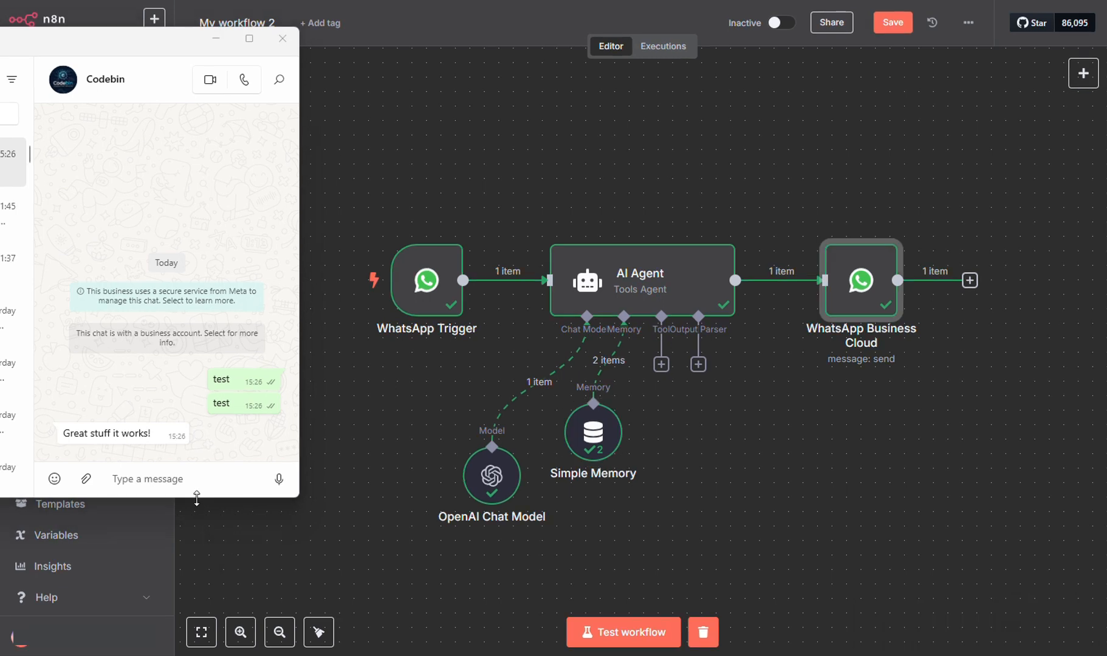
left_click_drag(200, 498, 199, 592)
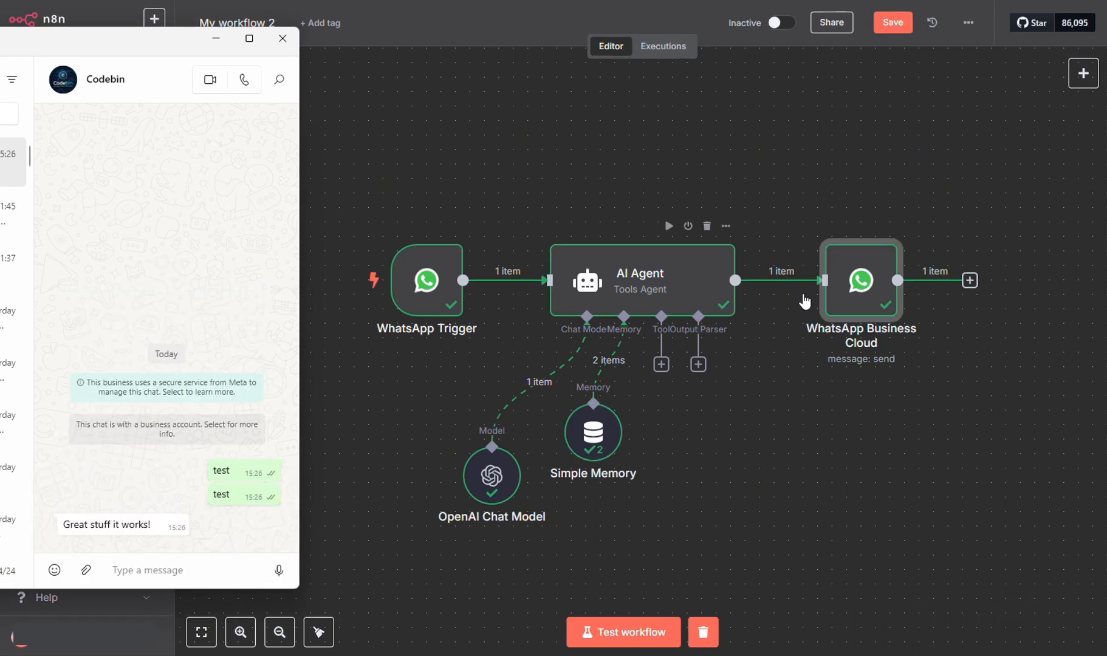
Open the WhatsApp Business Cloud reply node and clear its fixed text body.
left_click(858, 287)
double_click(858, 287)
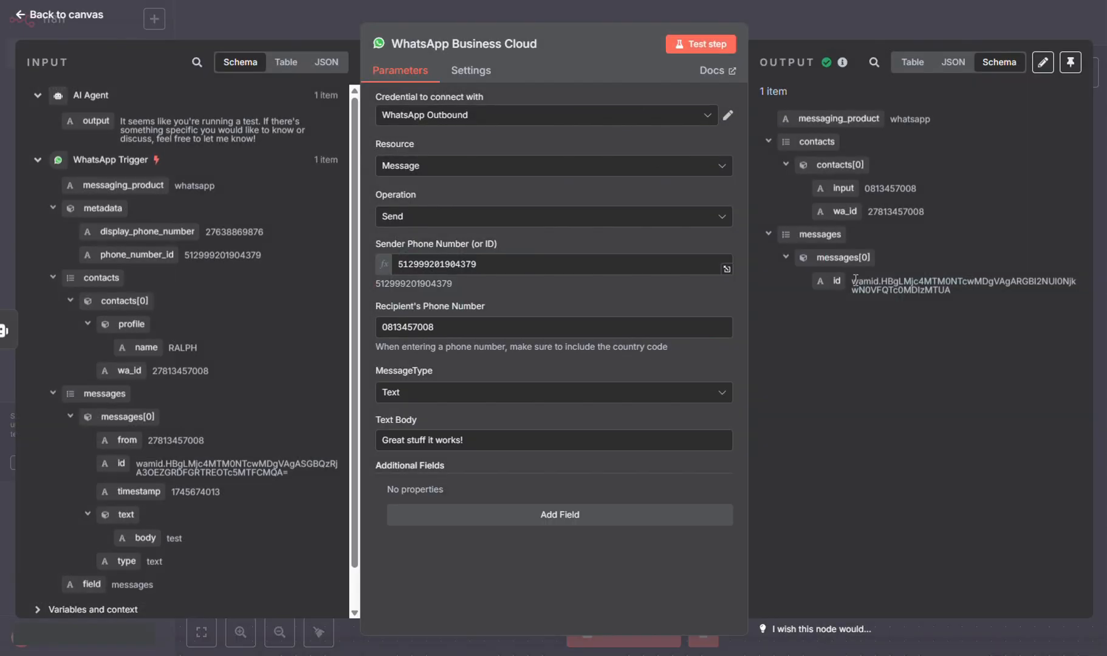
left_click(505, 443)
key("ctrl+a")
key("BackSpace")
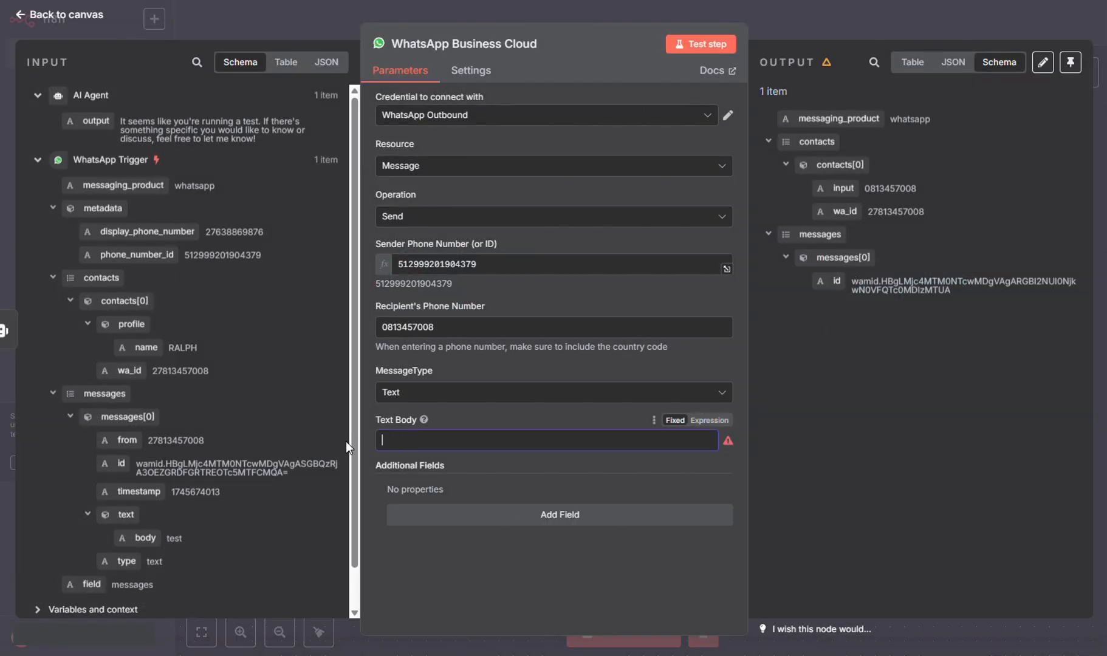
Set the text body to the expression {{ $json.output }} from the AI Agent output.
left_click(708, 423)
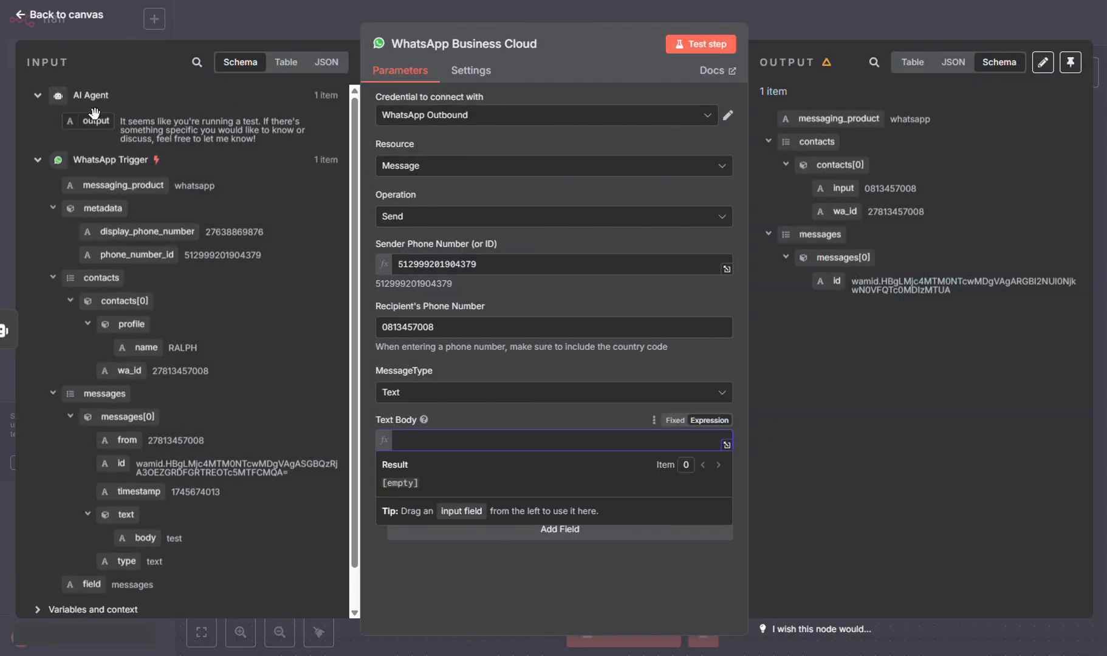
left_click_drag(95, 120, 453, 440)
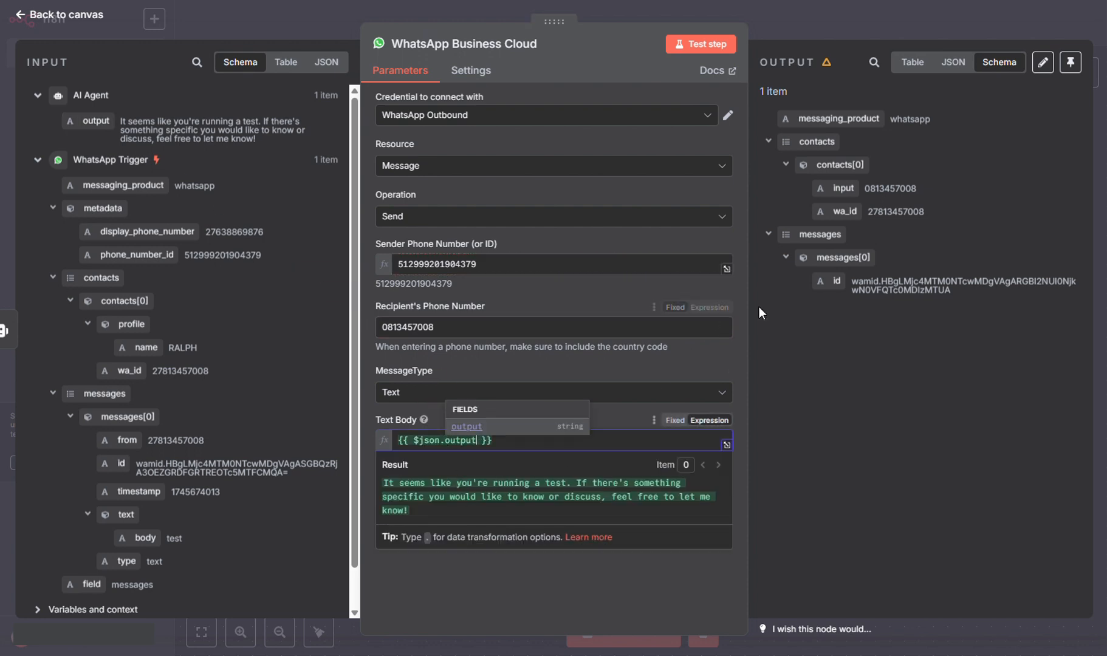
left_click(873, 419)
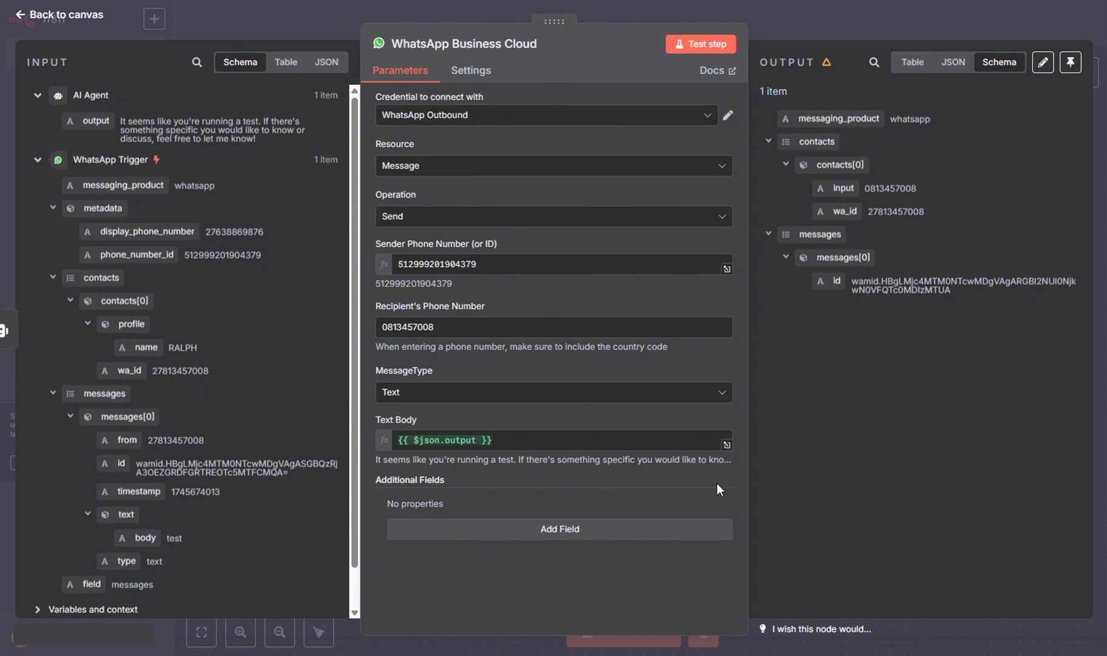
left_click(60, 19)
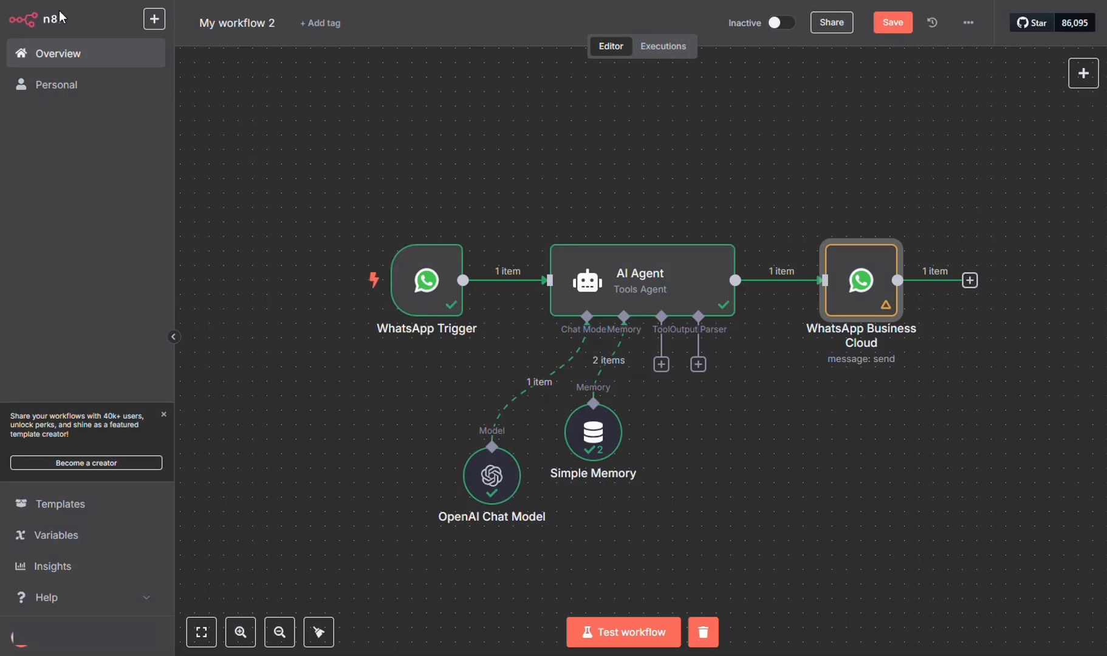
Run a test with the WhatsApp message 'Tell me a dad joke' and receive the AI's joke reply.
left_click(643, 632)
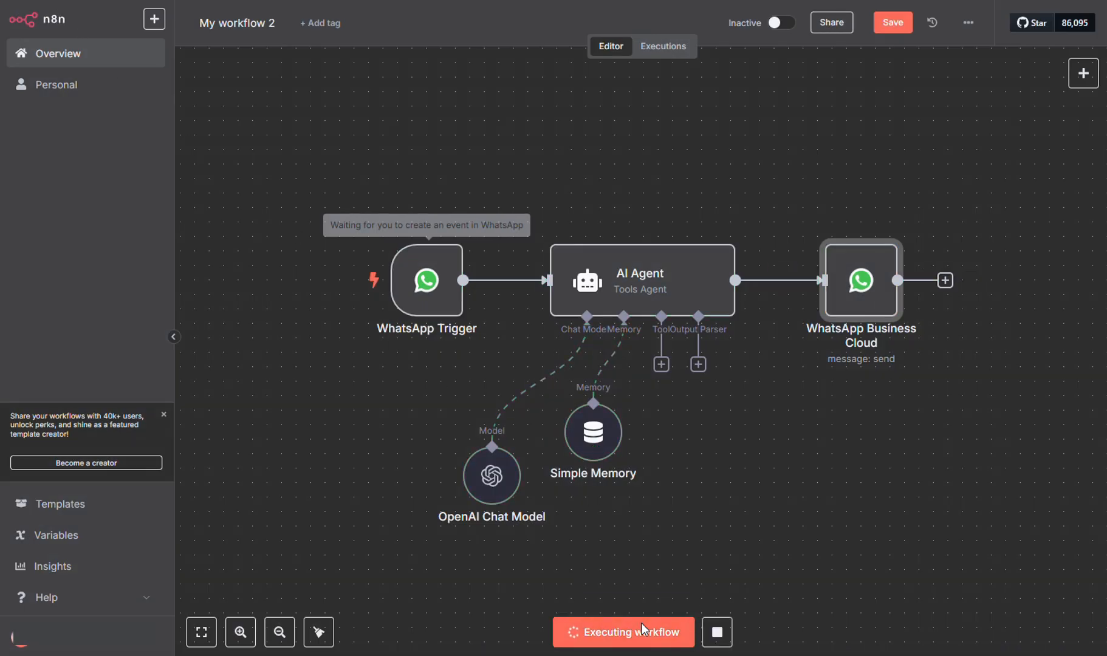
key("alt+Tab")
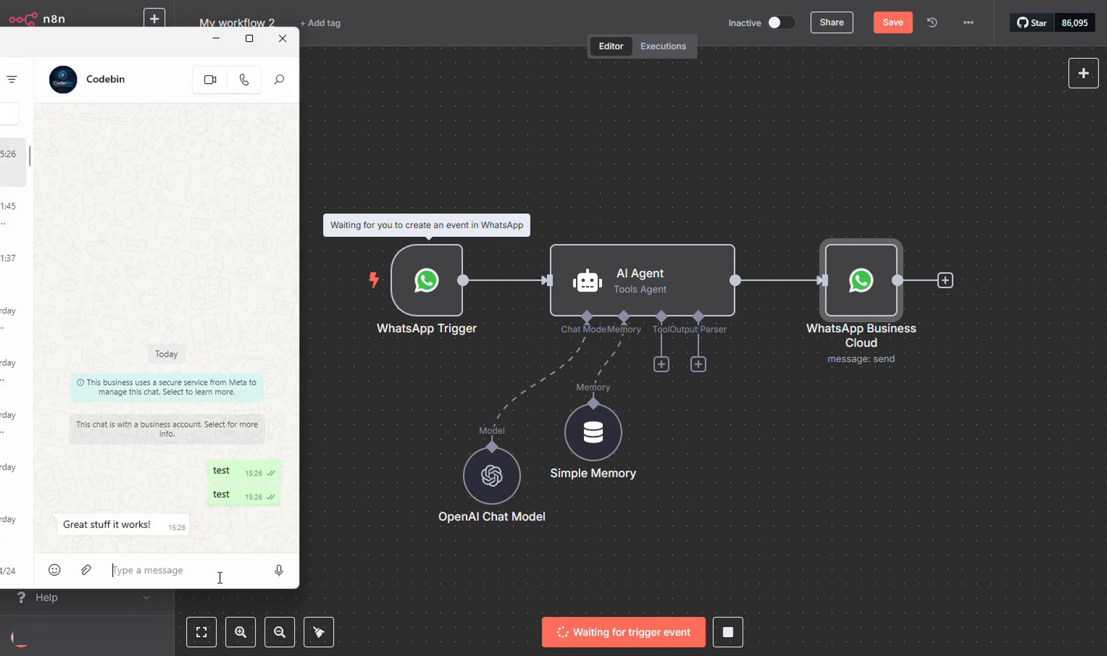
type("Tell me")
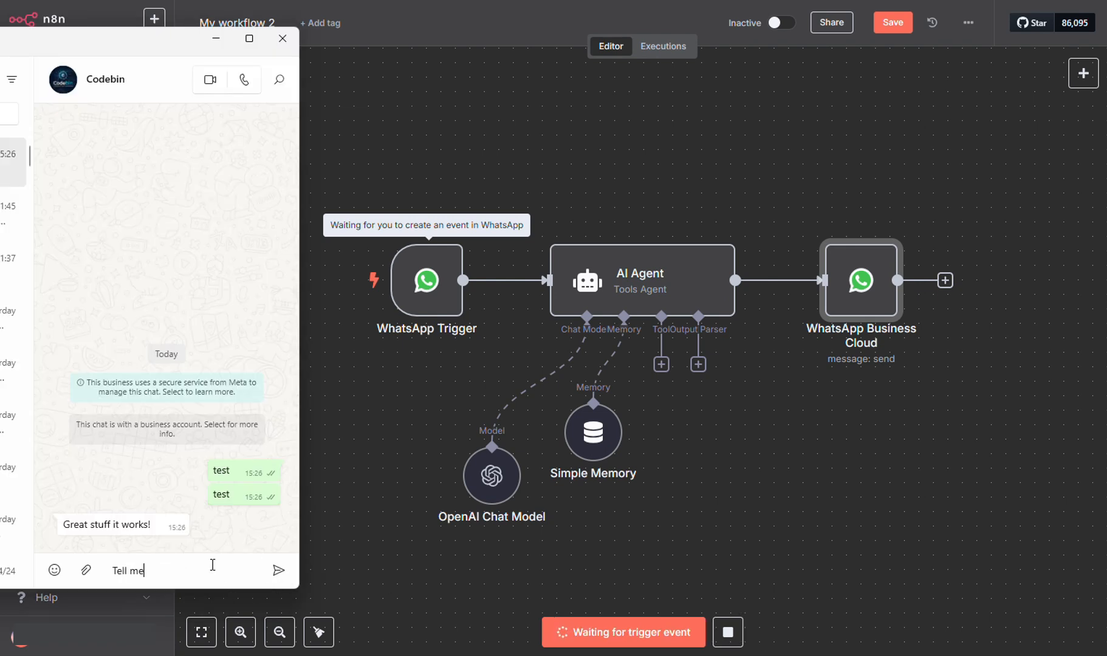
type(" a dad joke")
key("Return")
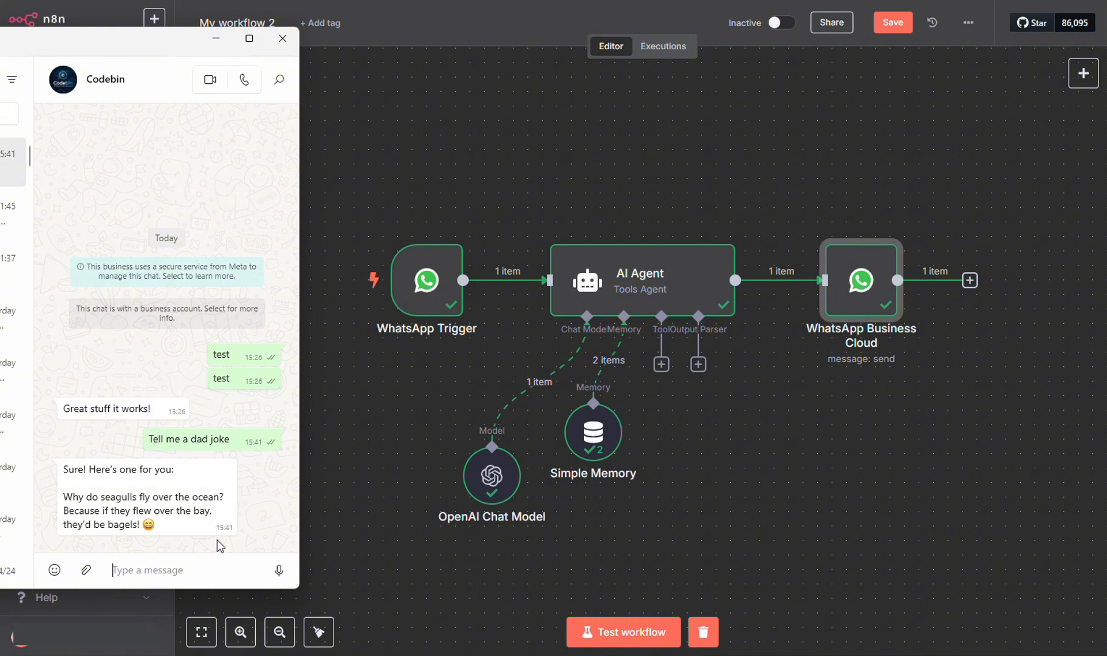
left_click(803, 571)
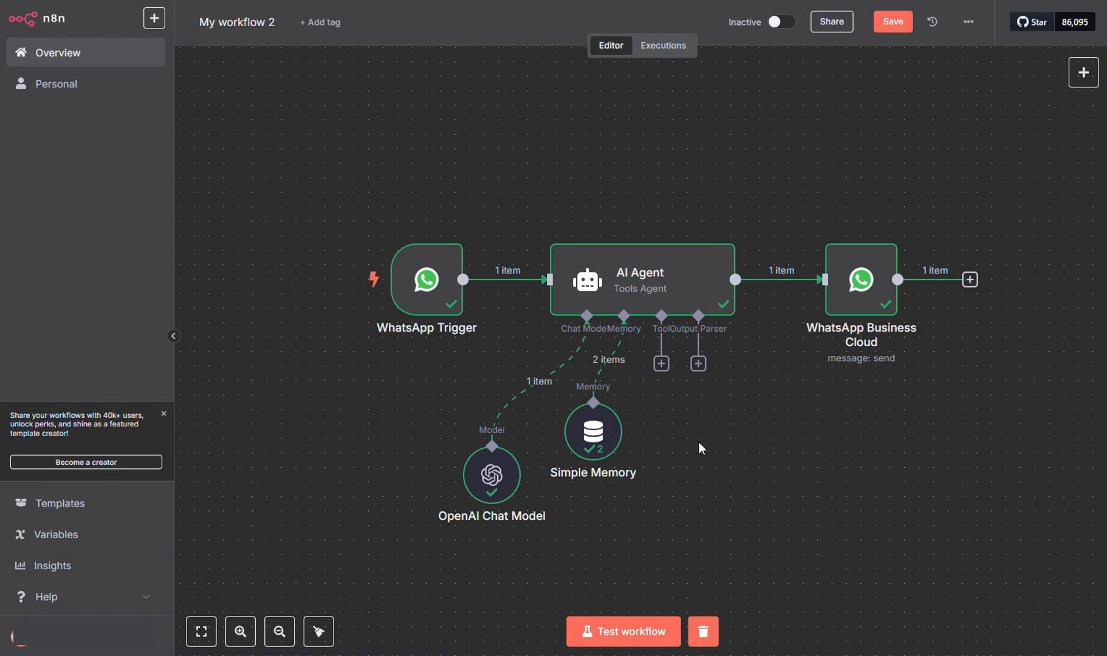
Change the Simple Memory node's Context Window Length from 5 to 10.
double_click(594, 432)
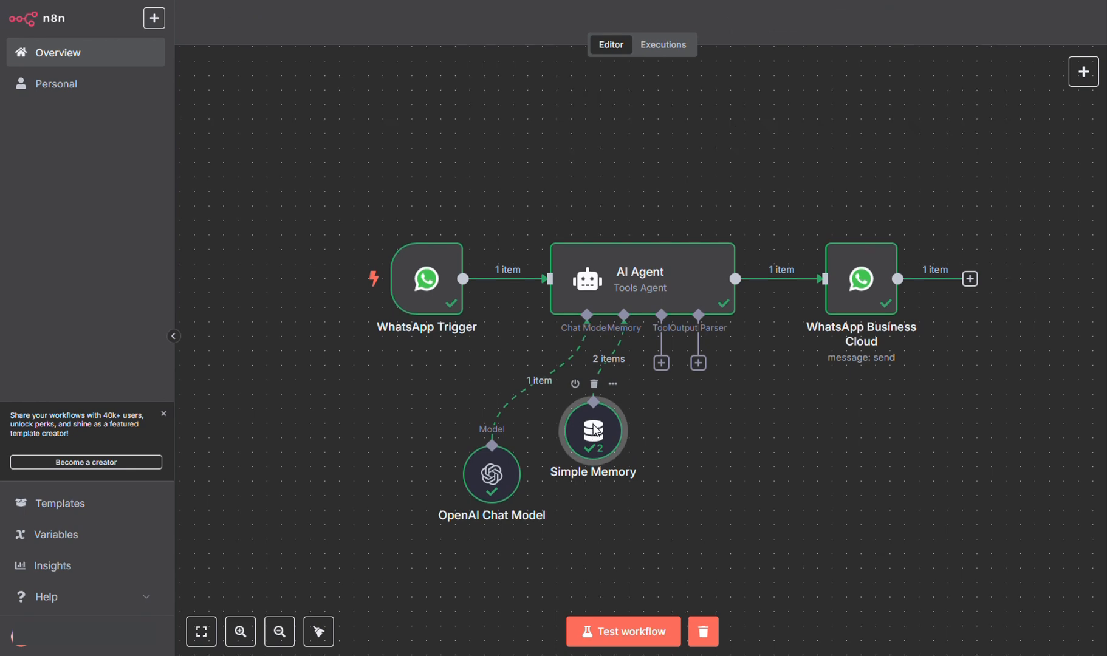
left_click(422, 236)
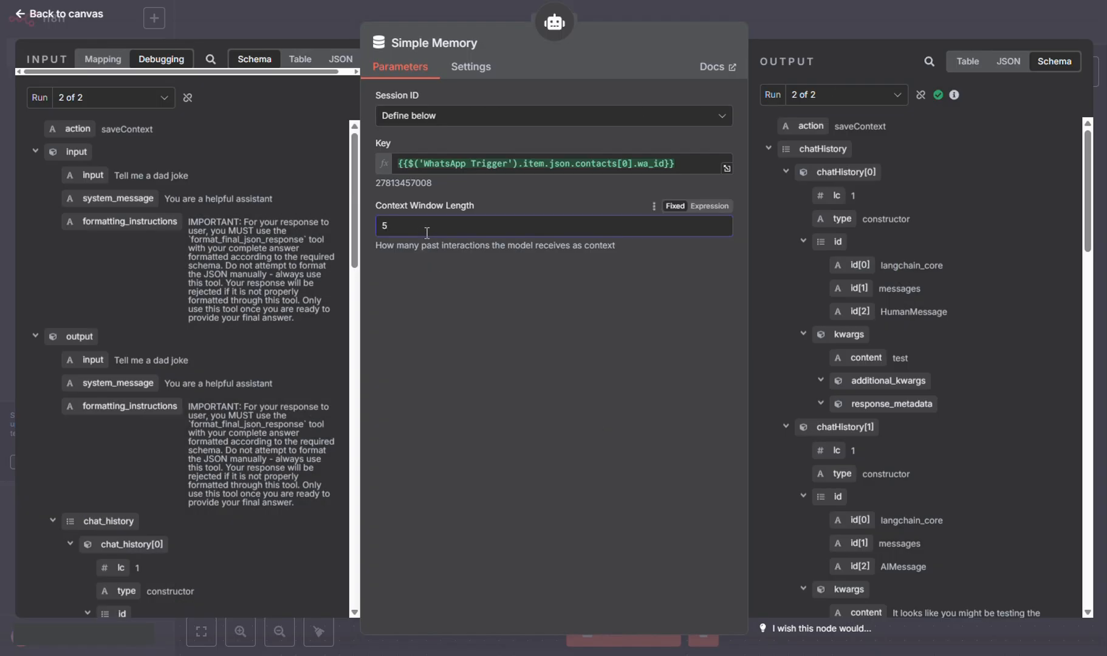
left_click_drag(427, 234, 375, 228)
type("10")
left_click(85, 17)
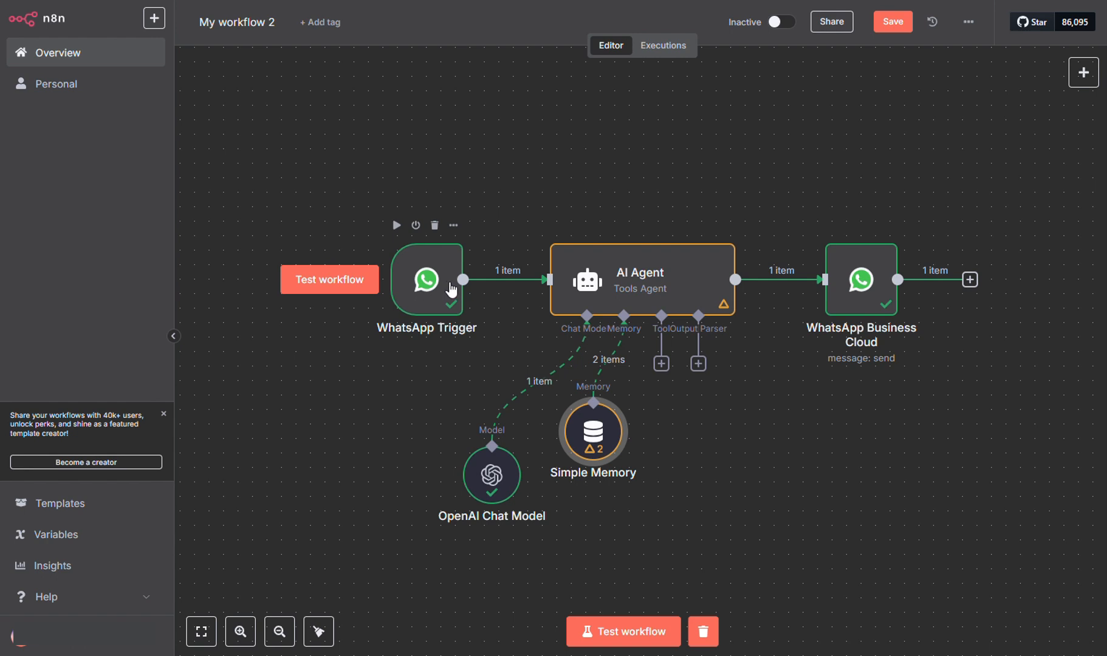
Add an If node on the connection between the WhatsApp Trigger and the AI Agent.
mouse_move(490, 286)
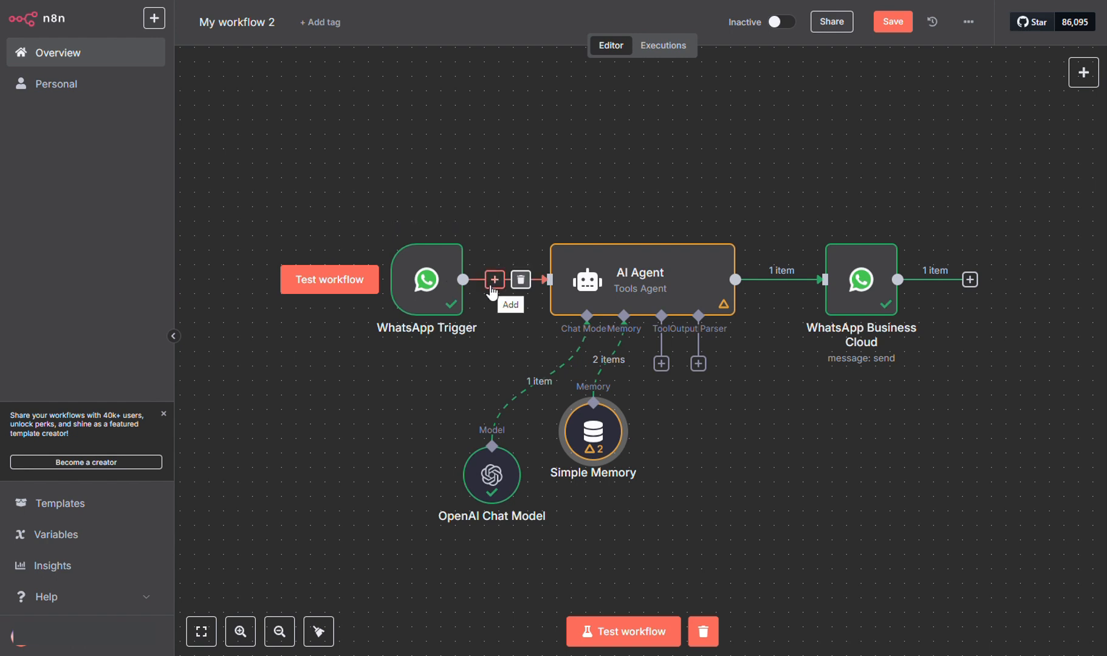
left_click(493, 281)
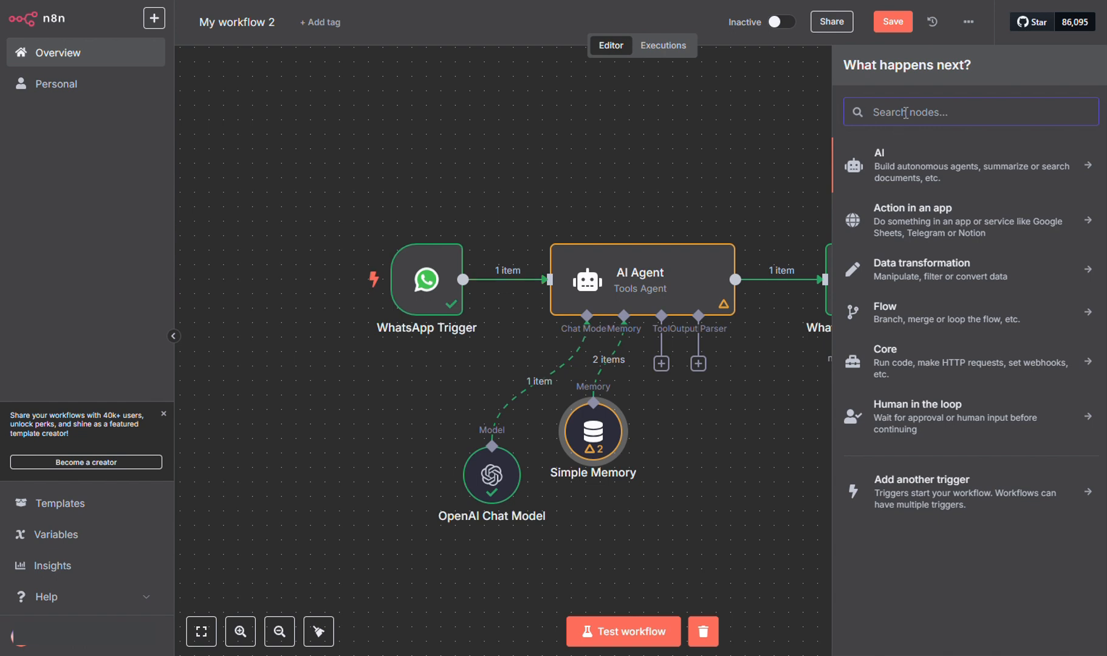
type("if")
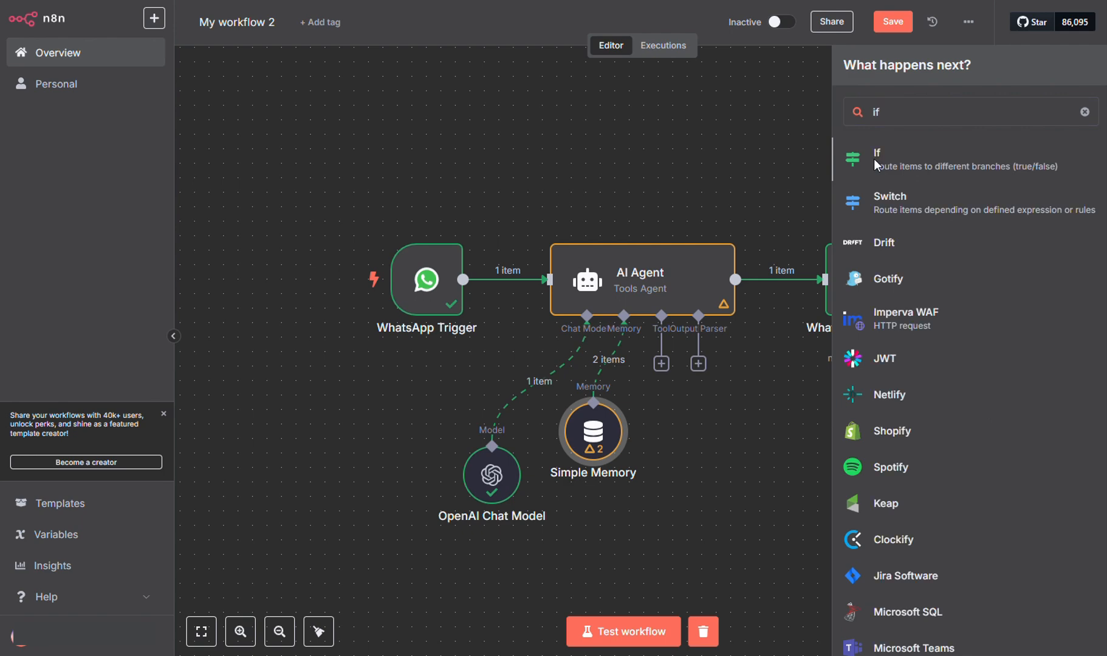
left_click(874, 158)
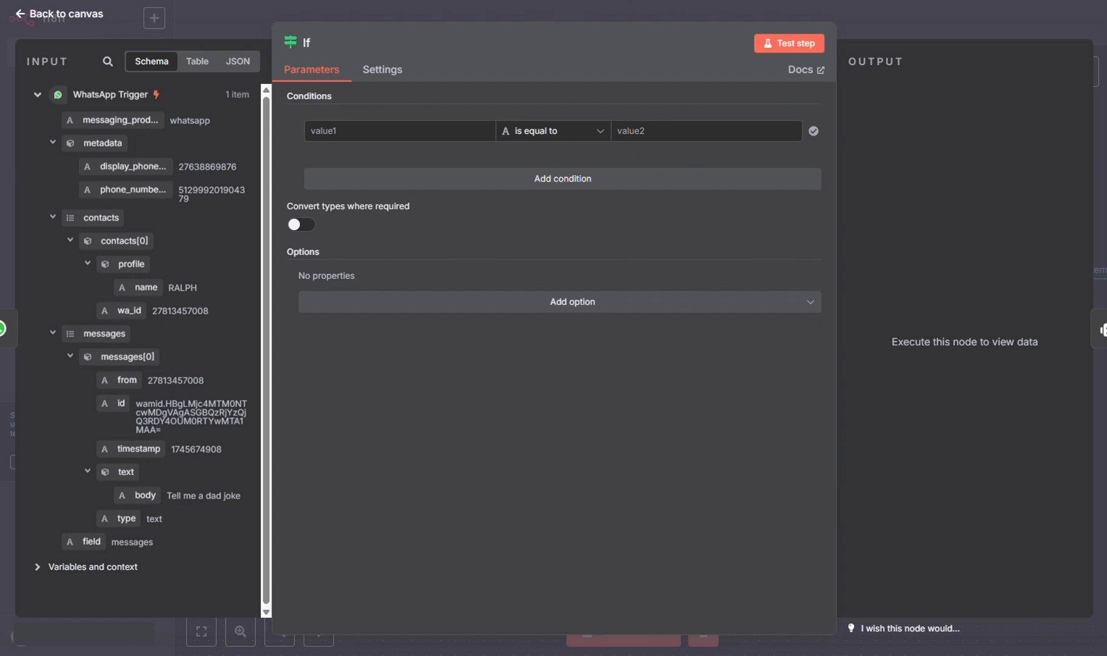
Set the If condition to check that {{ $json.messages[0].text.body }} exists.
left_click(600, 135)
mouse_move(595, 169)
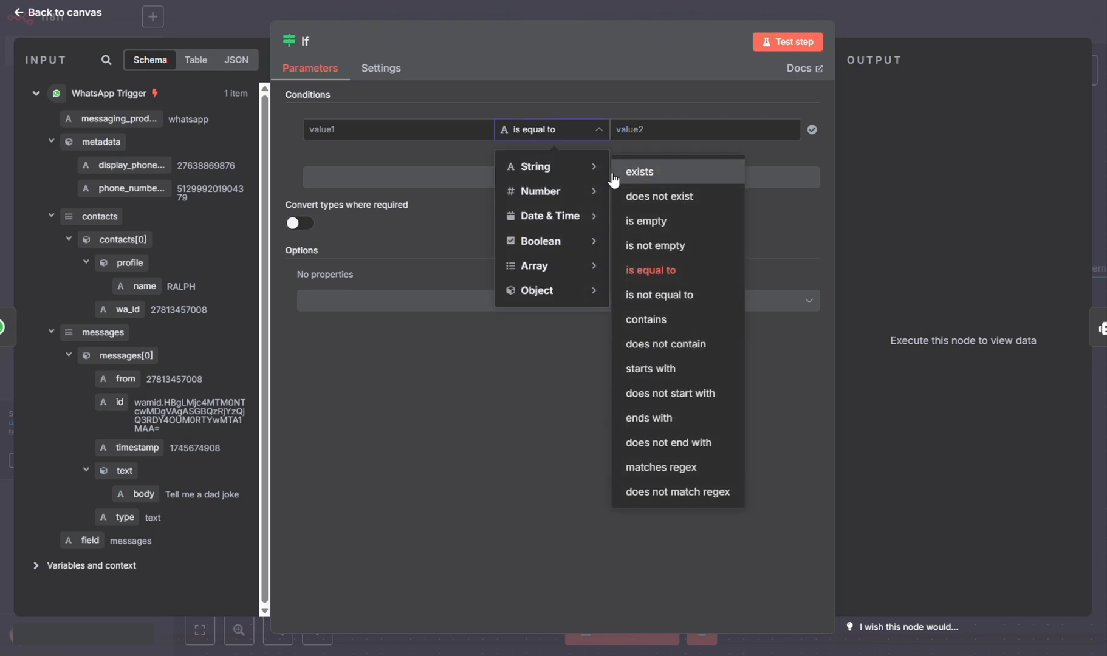
left_click(643, 174)
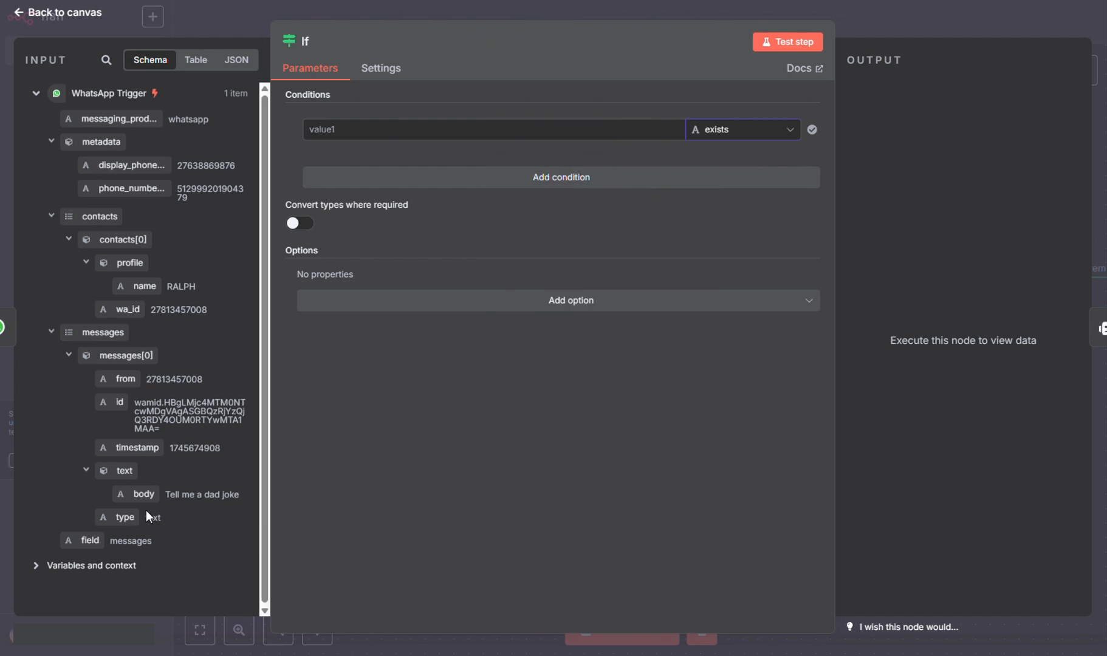
left_click_drag(144, 495, 355, 140)
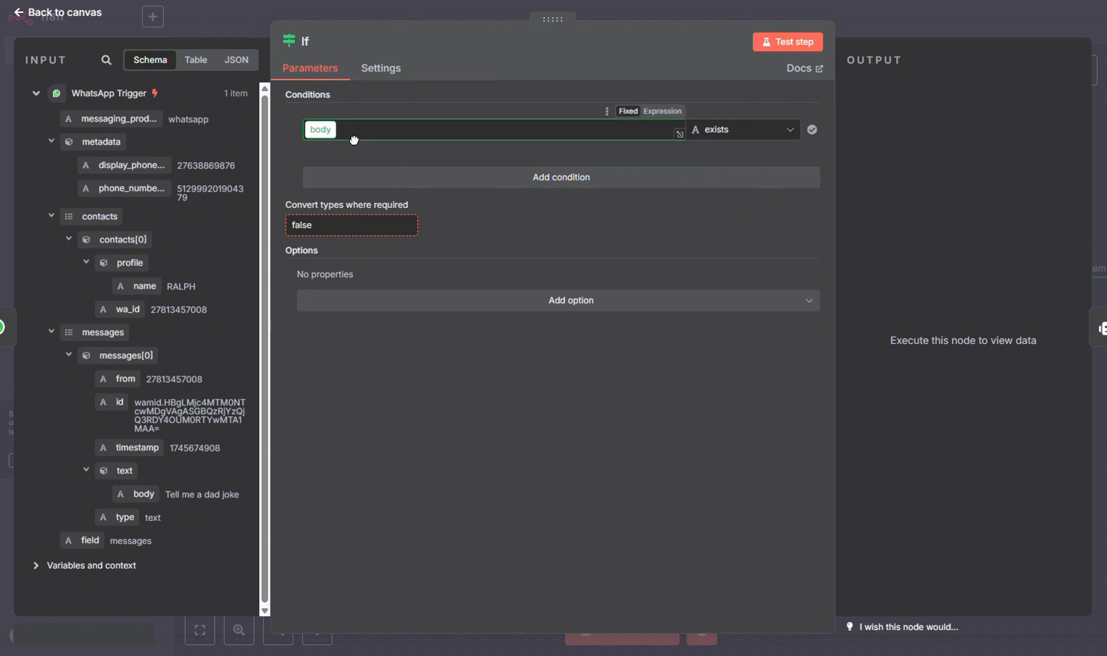
left_click(533, 453)
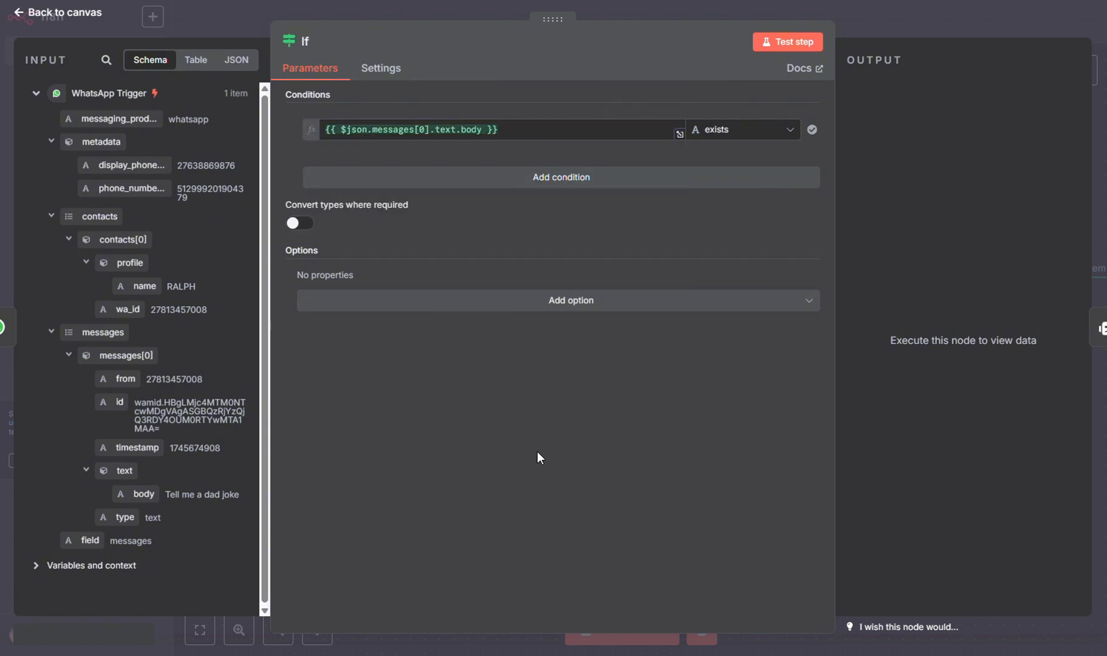
Line up the If node and WhatsApp Trigger with the workflow and fit the canvas to view.
left_click(898, 18)
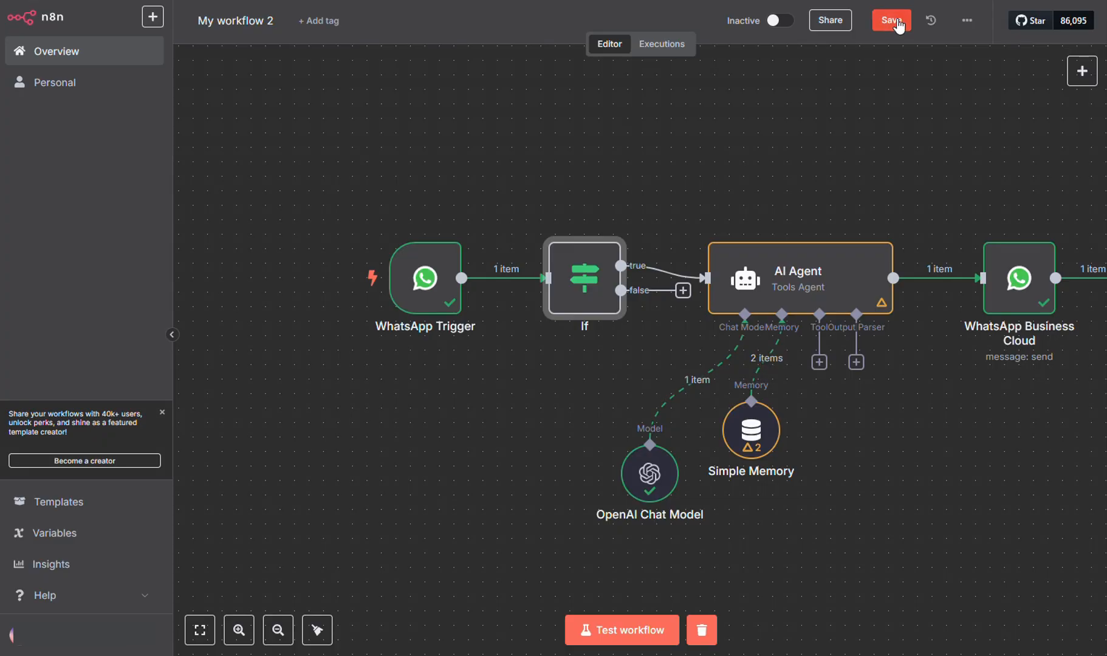
left_click_drag(563, 340, 548, 311)
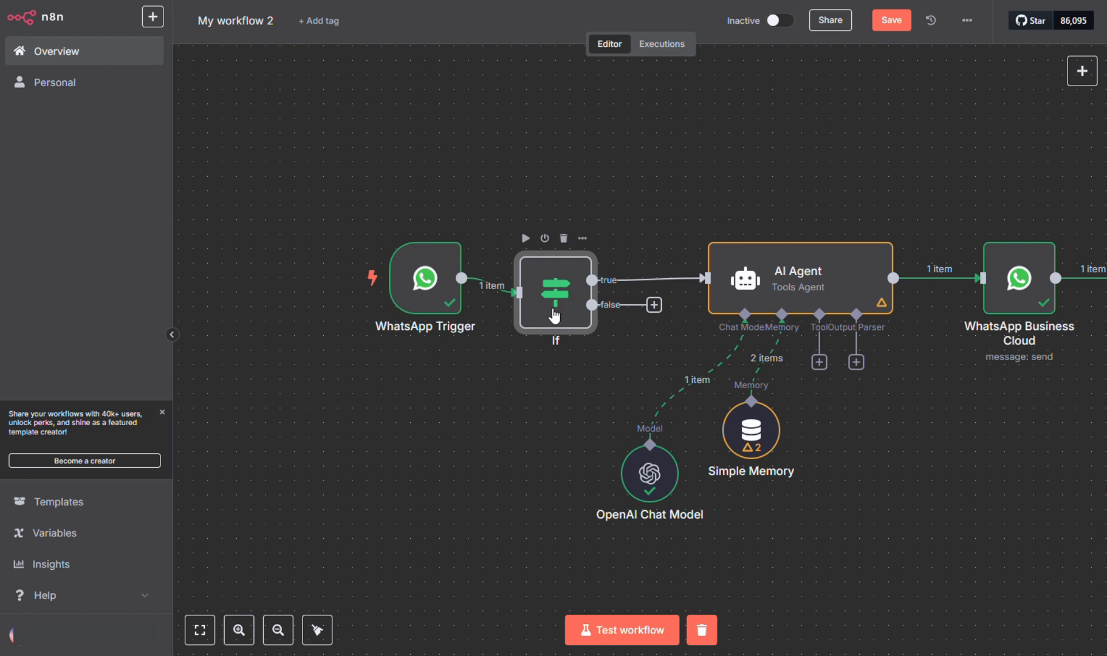
left_click_drag(427, 293, 413, 308)
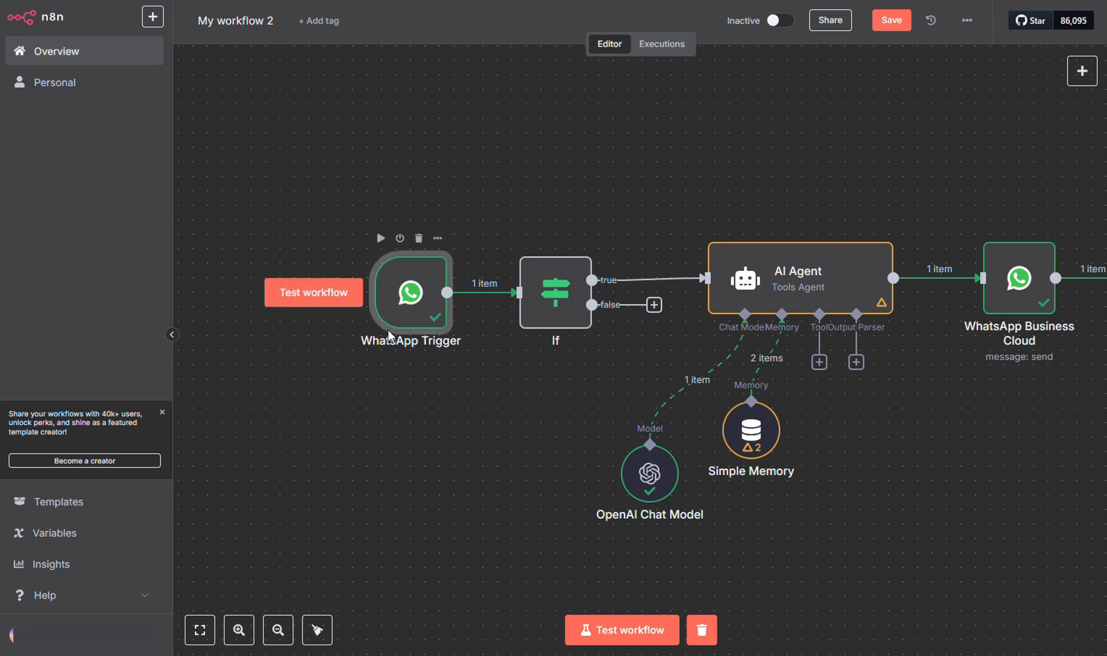
left_click(200, 631)
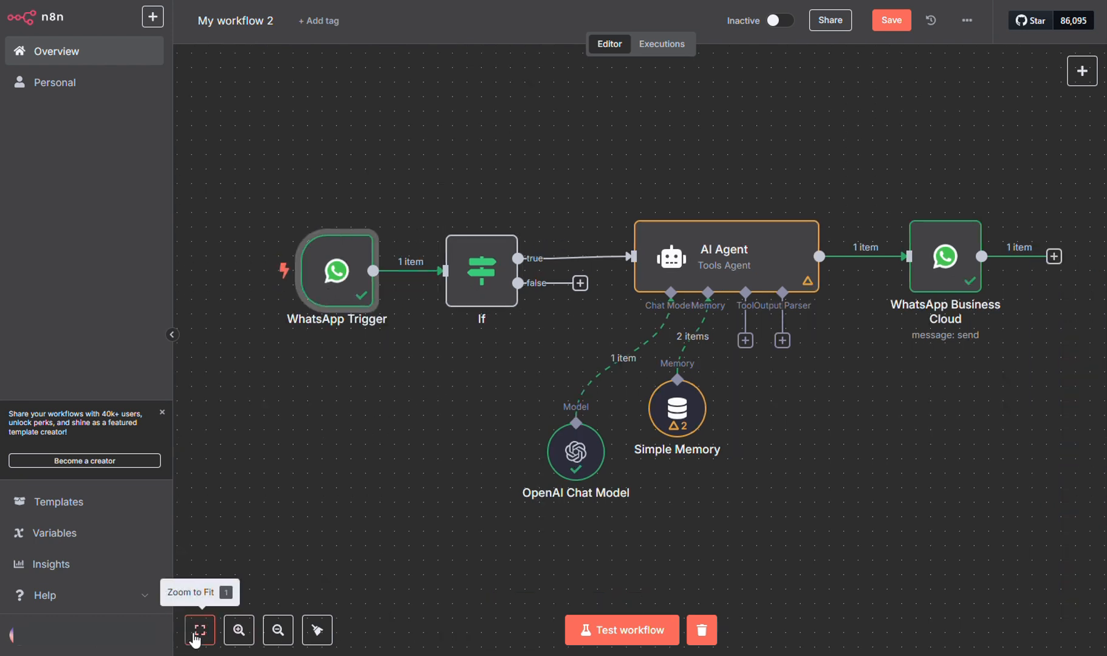